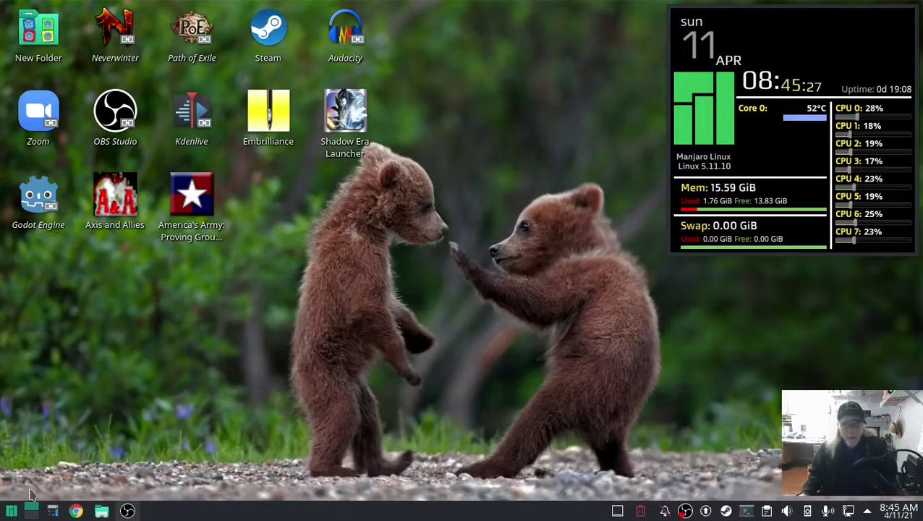
Launch Inkscape from the application launcher.
click(11, 512)
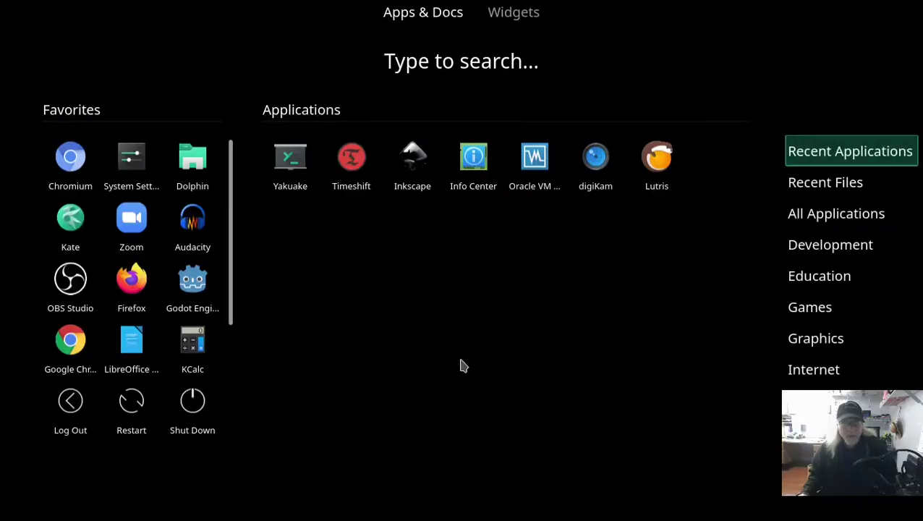
click(411, 165)
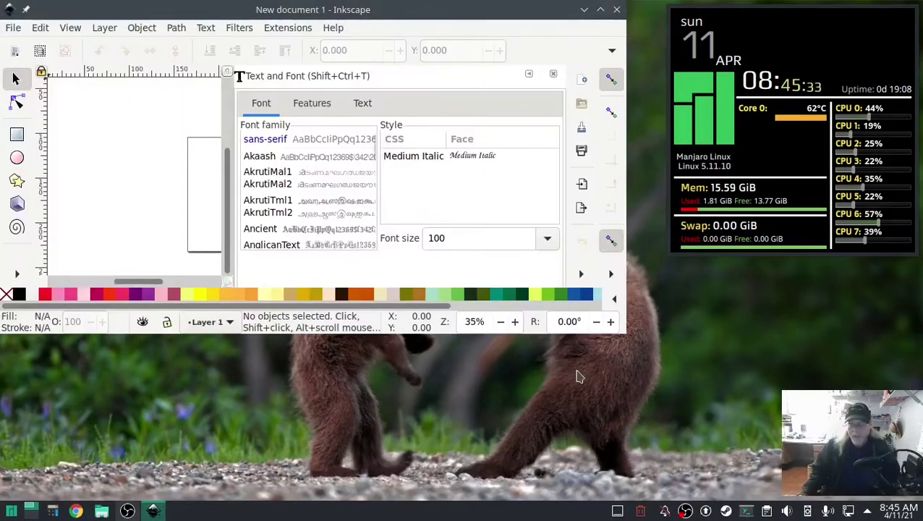
Maximize the window and write 'Low Tech Linux' as a text line on the page.
click(600, 10)
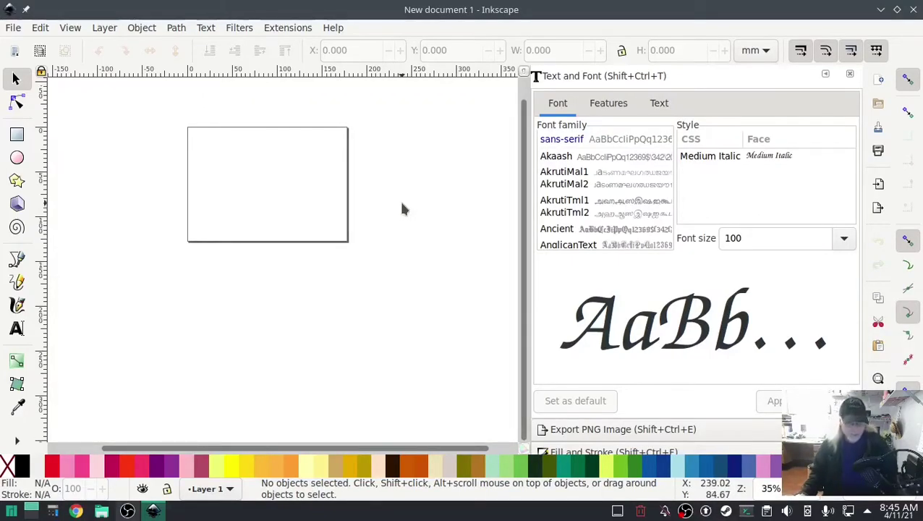
click(17, 328)
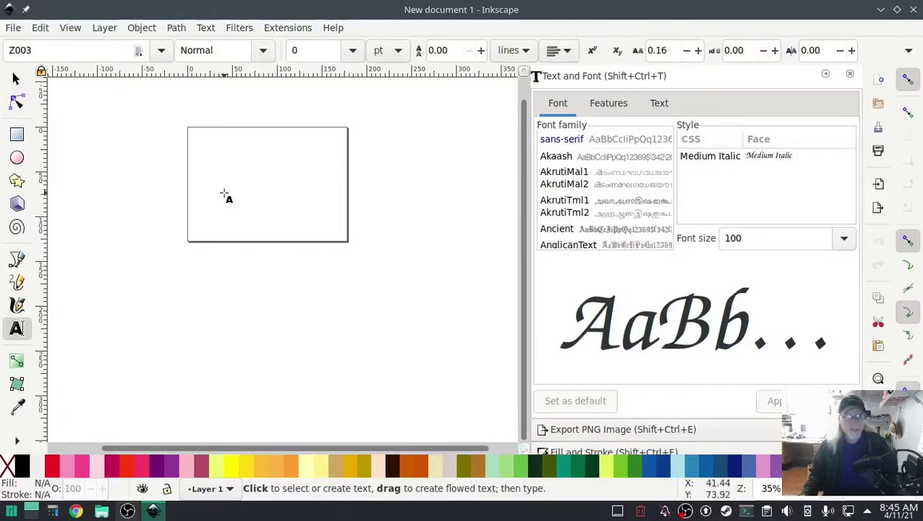
click(216, 205)
text(Low l)
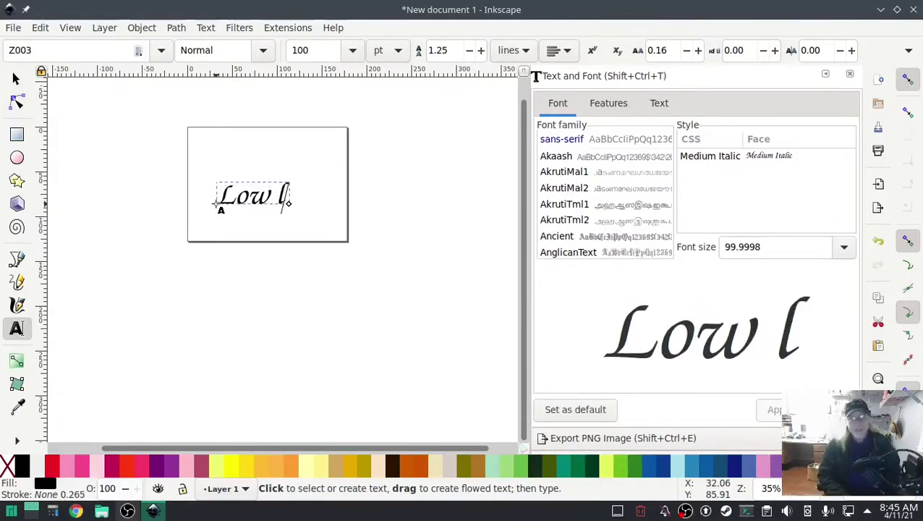
key(BackSpace)
text(Tech Linux)
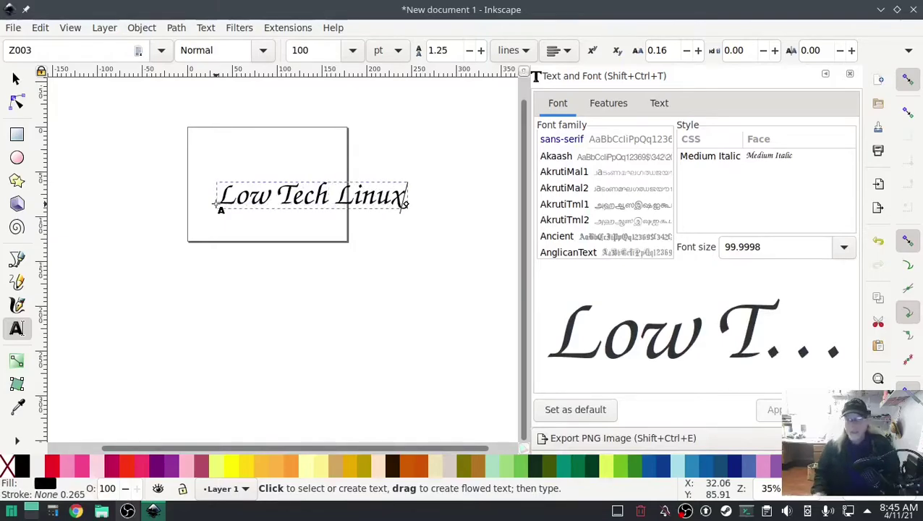
Set the text's font size to 50 pt and return to the Selector tool.
drag(769, 251, 680, 248)
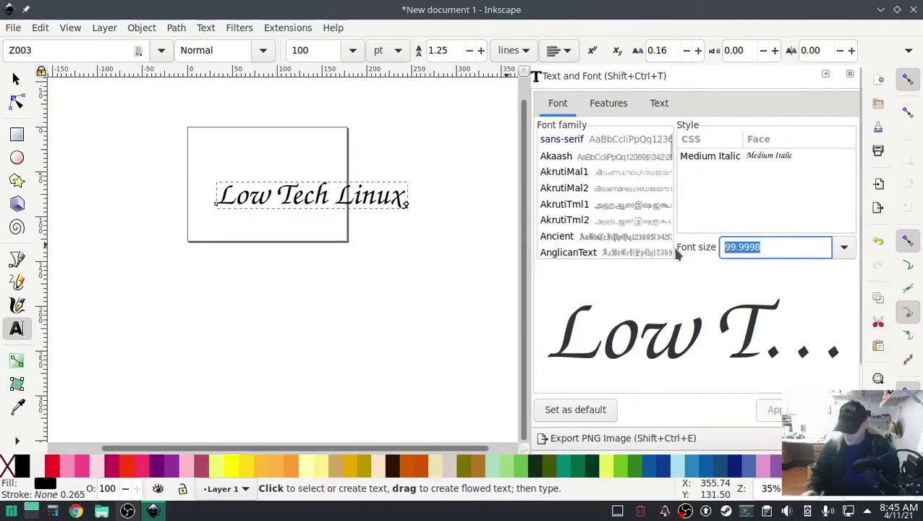
text(50)
key(Return)
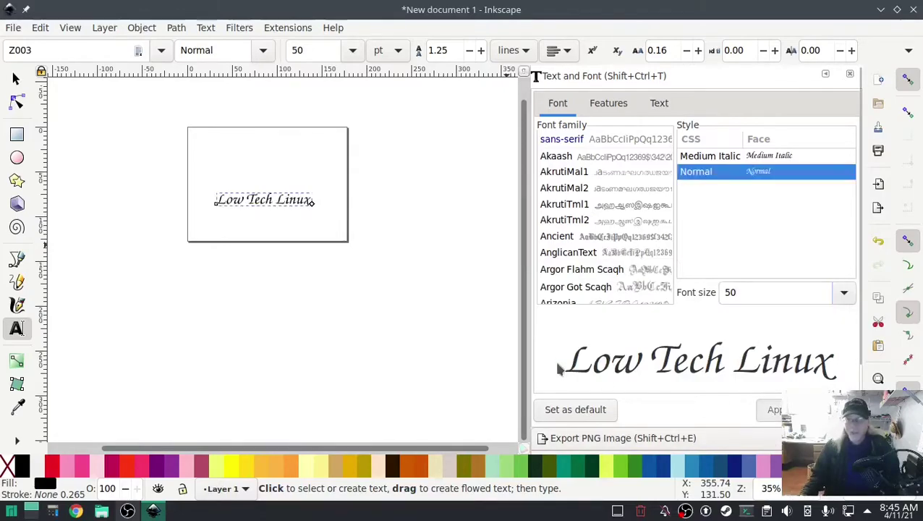
scroll(241, 223, up, 4)
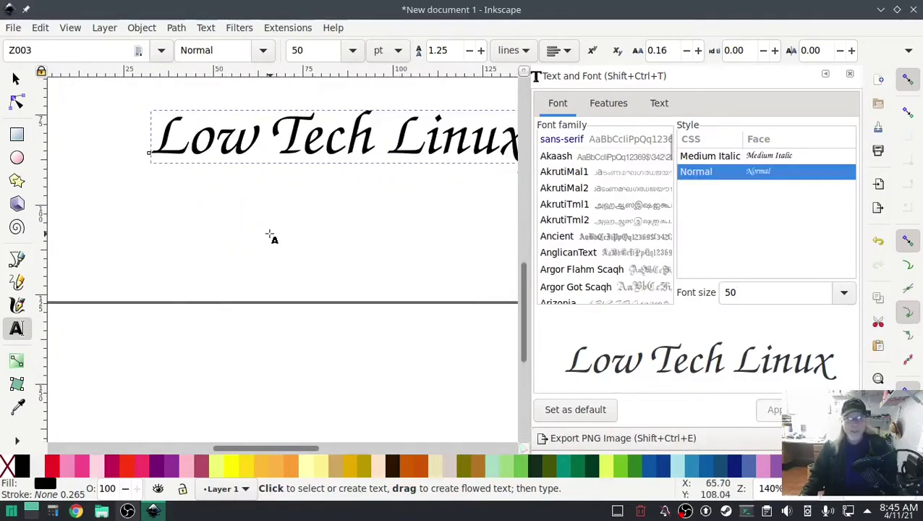
drag(270, 235, 216, 324)
key(F1)
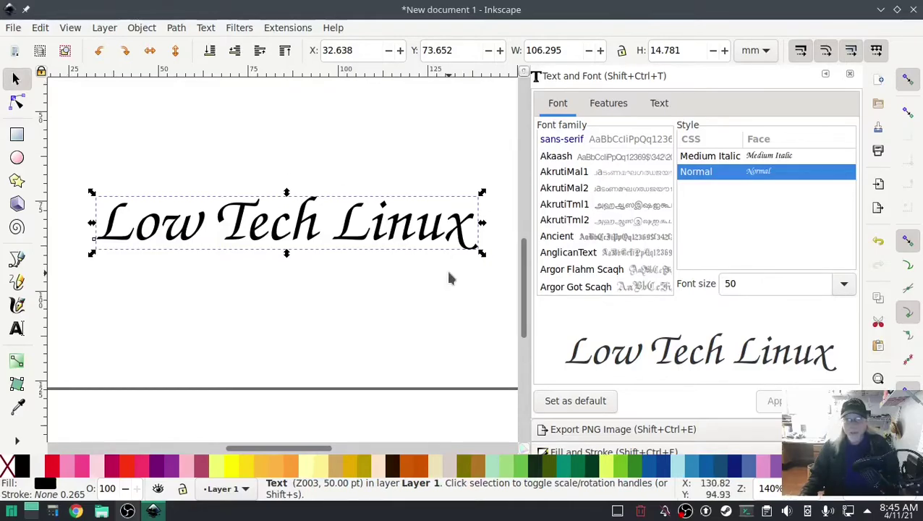
scroll(754, 358, down, 3)
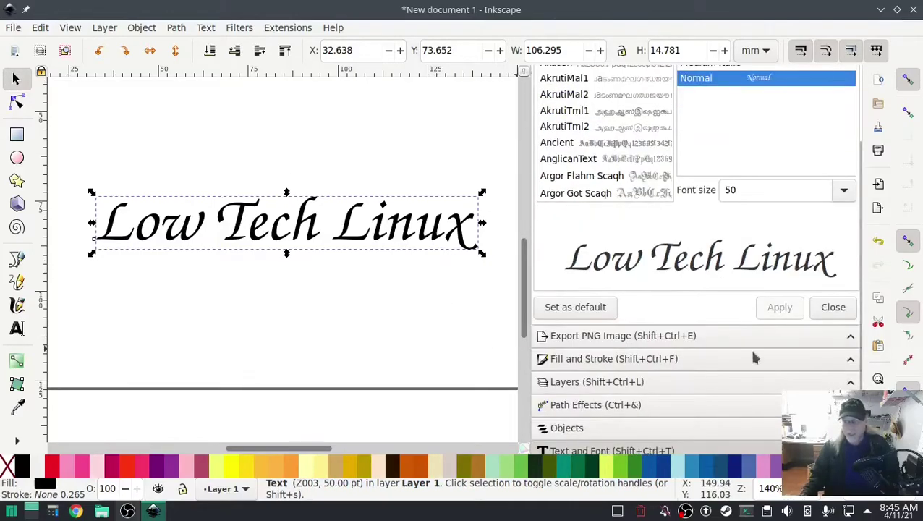
Give the text an even-odd fill rule and convert it to paths.
click(608, 358)
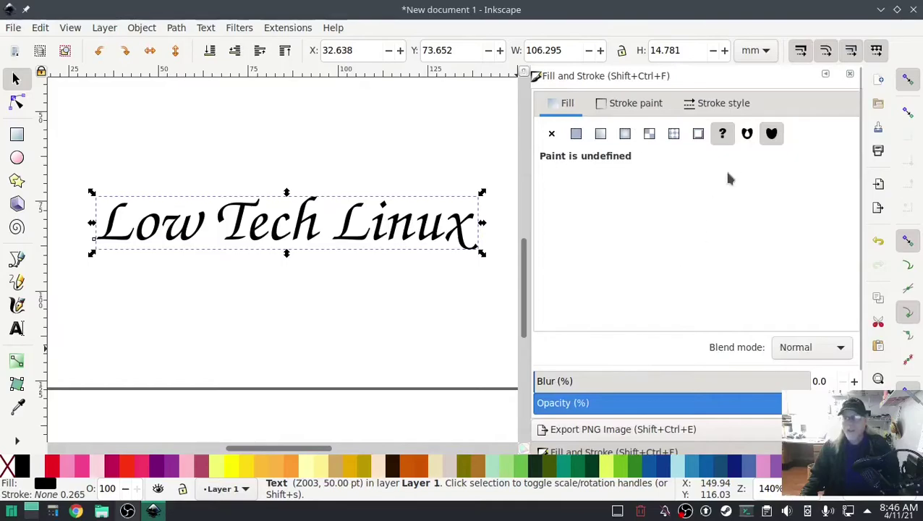
click(749, 138)
click(748, 138)
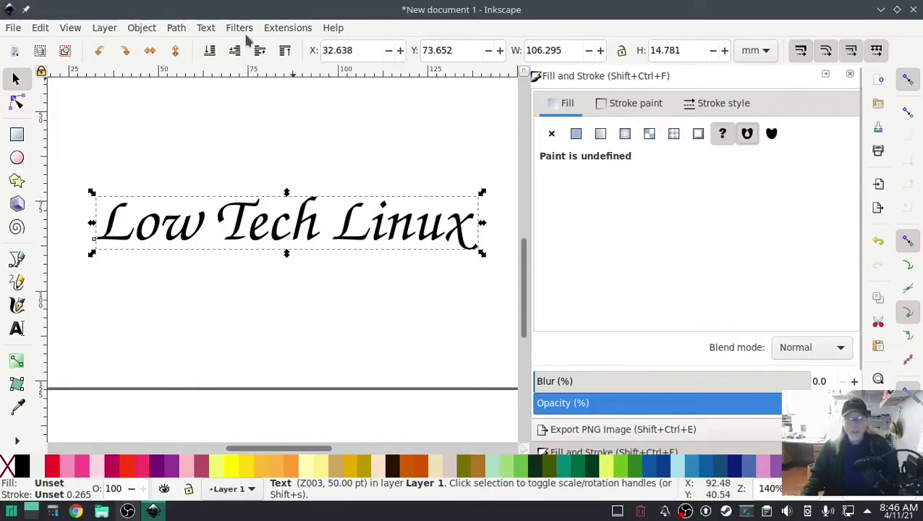
click(273, 29)
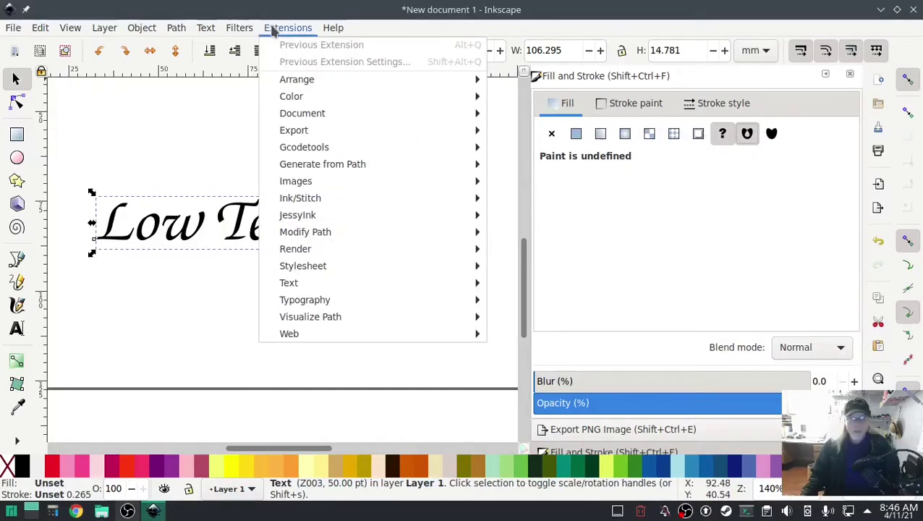
mouse_move(176, 28)
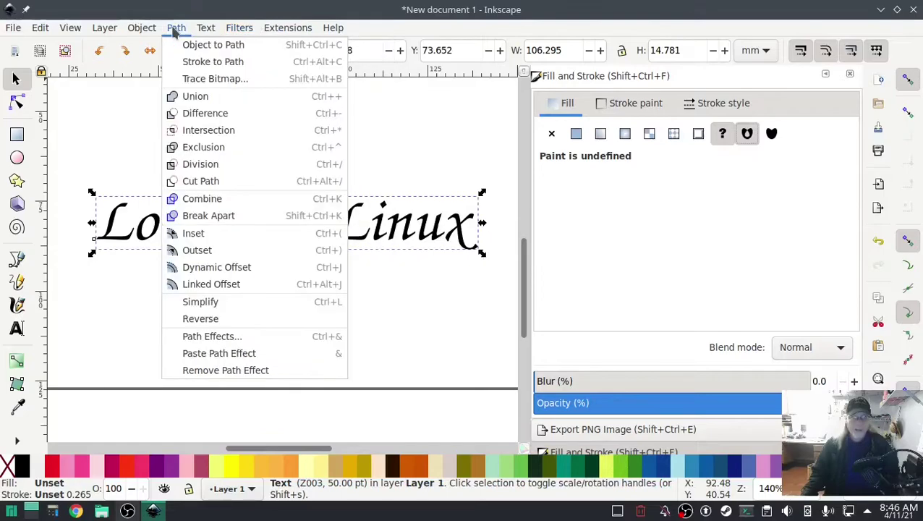
click(202, 46)
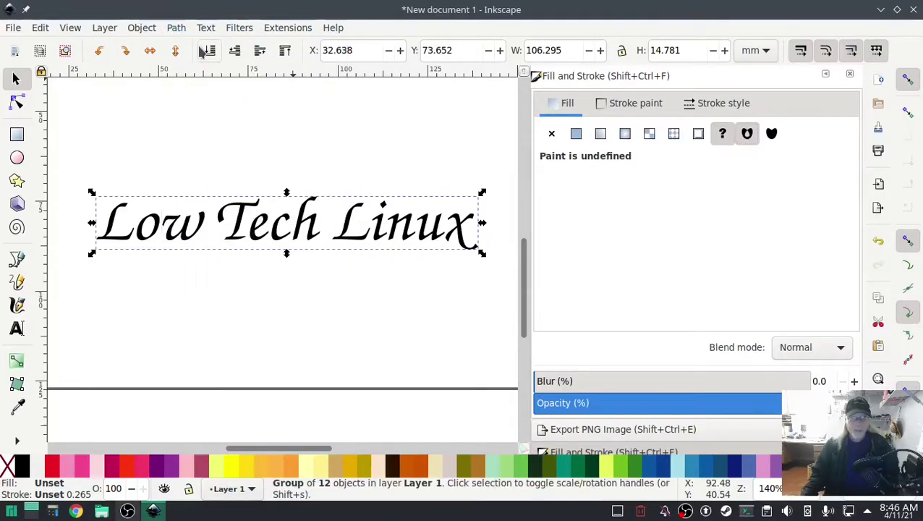
Run Ink/Stitch's Break Apart Fill Objects on the lettering paths.
click(286, 29)
mouse_move(358, 204)
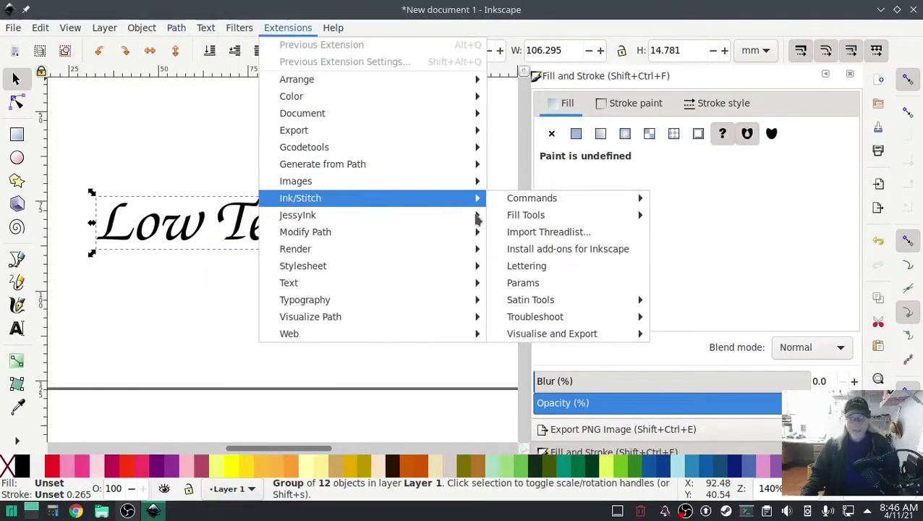
mouse_move(639, 215)
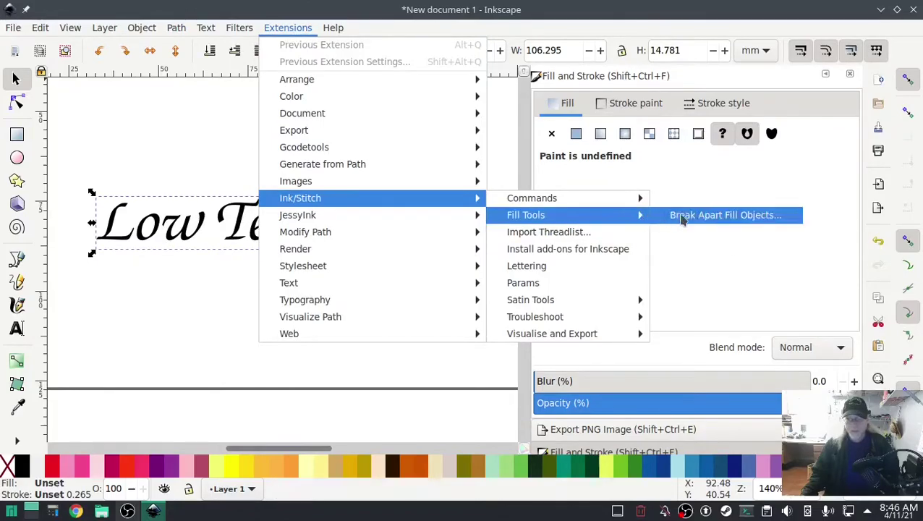
click(682, 216)
click(602, 333)
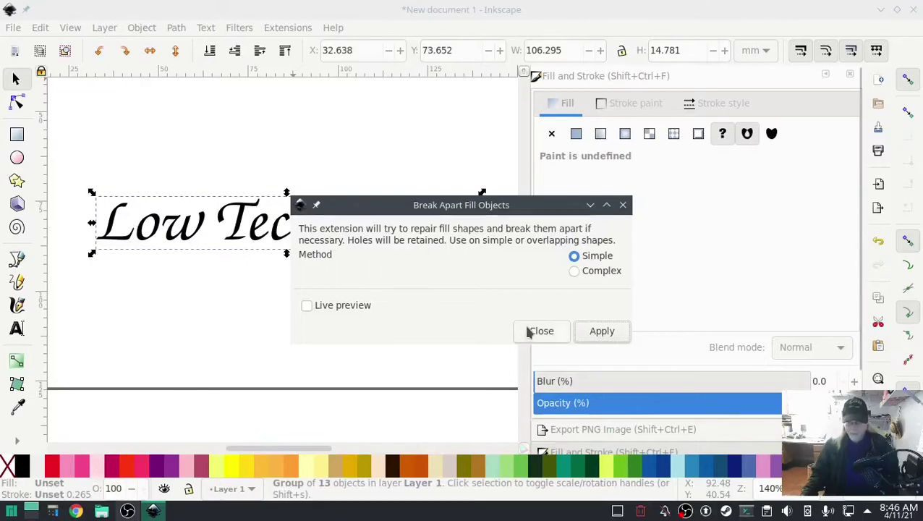
key(Escape)
click(450, 340)
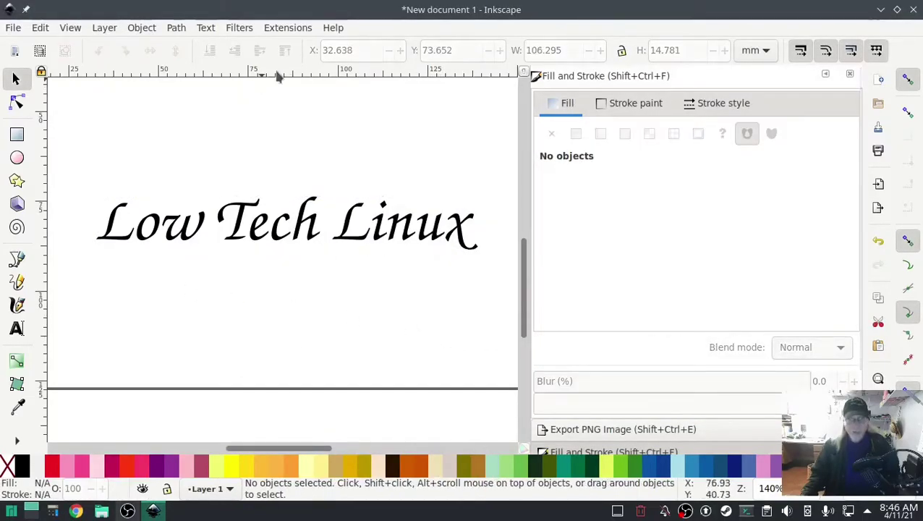
click(288, 28)
mouse_move(335, 198)
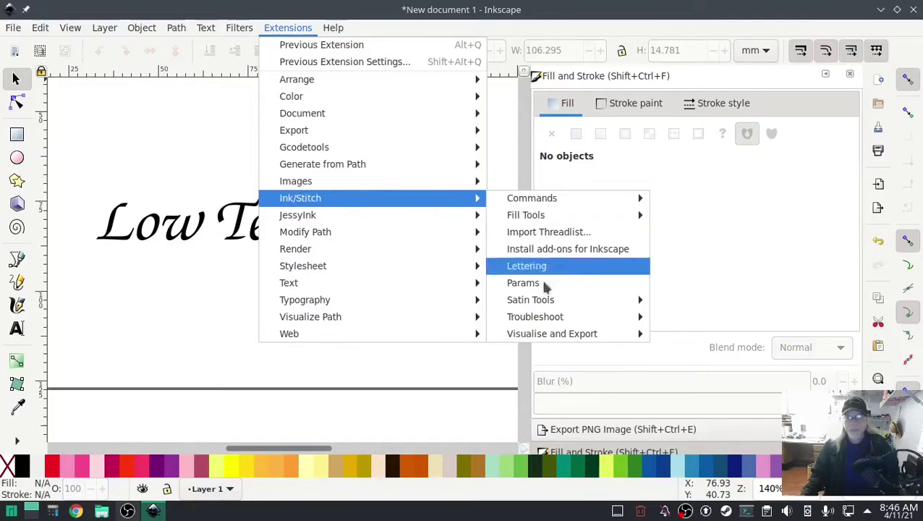
mouse_move(571, 317)
click(739, 353)
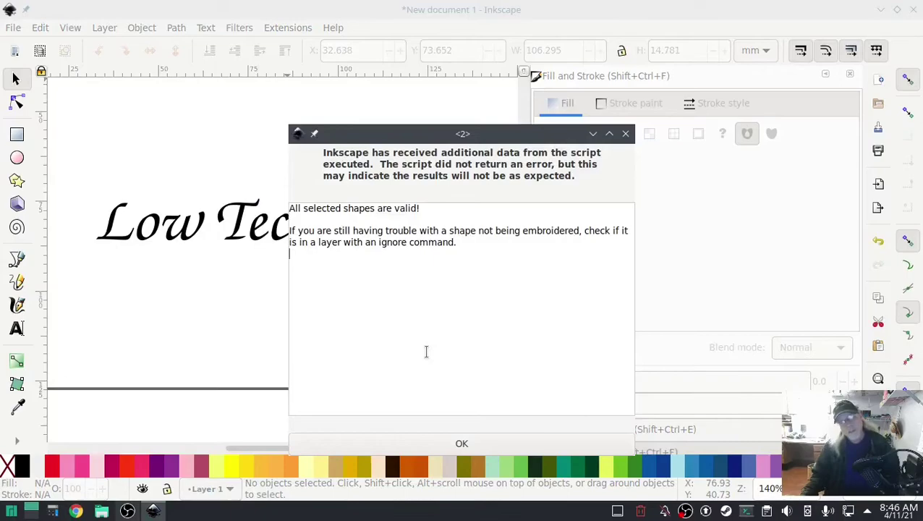
click(626, 135)
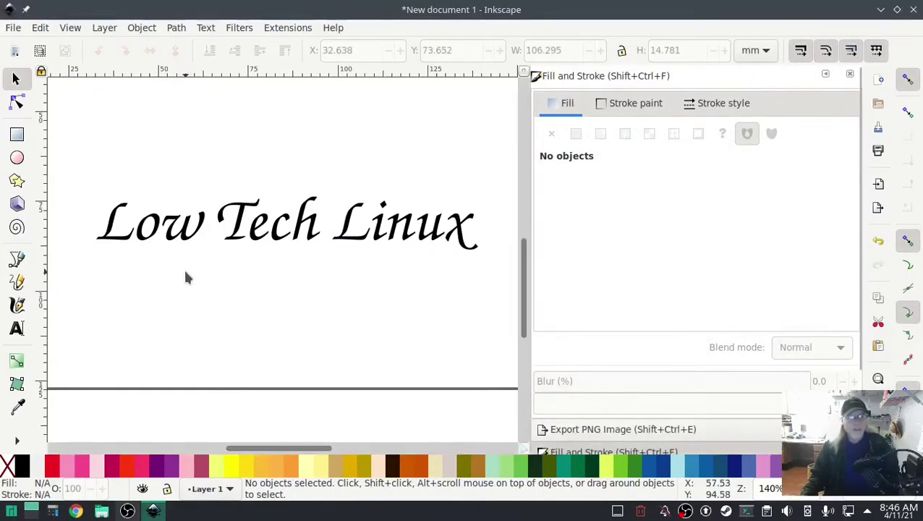
Select just the L inside the lettering group and enlarge it down and left.
drag(157, 270, 290, 235)
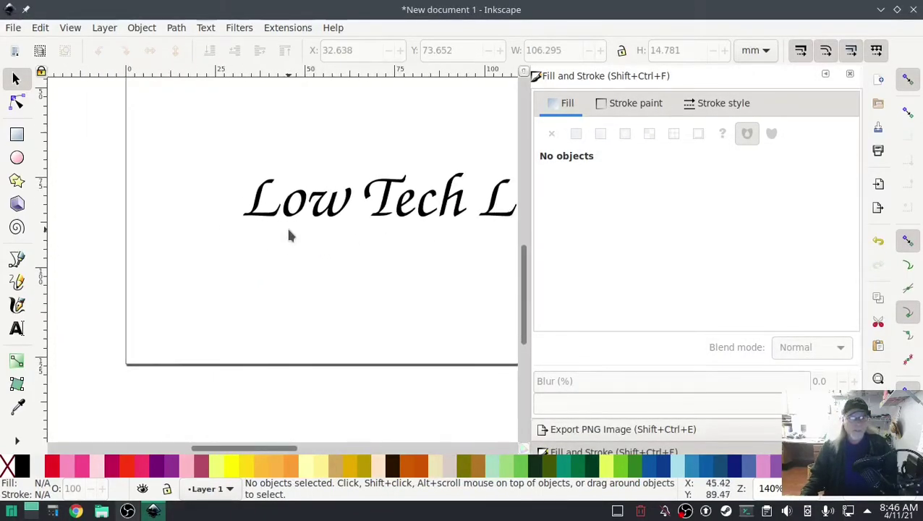
scroll(267, 222, up, 2)
scroll(289, 257, up, 2)
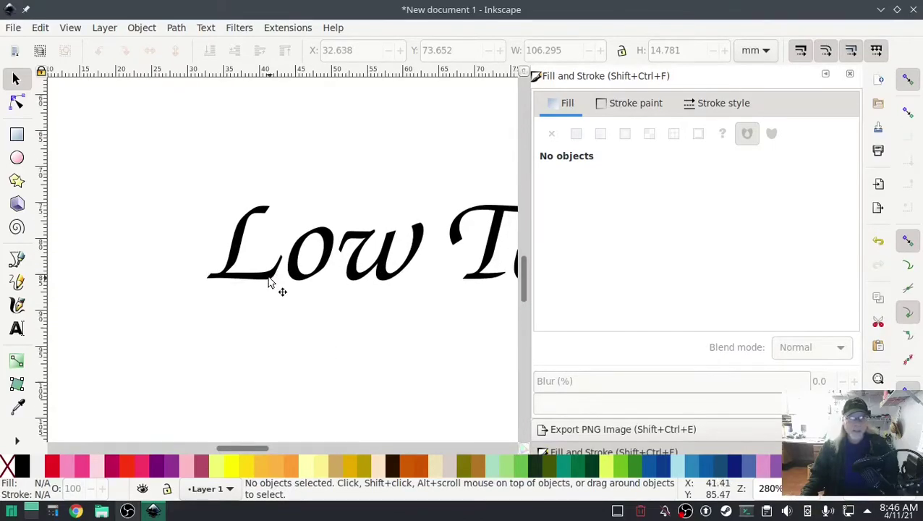
key(ctrl)
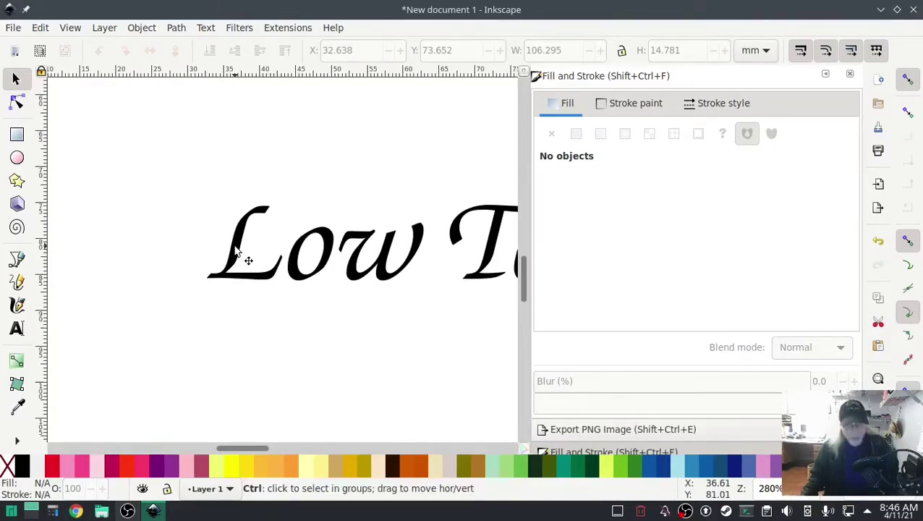
ctrl+click(236, 250)
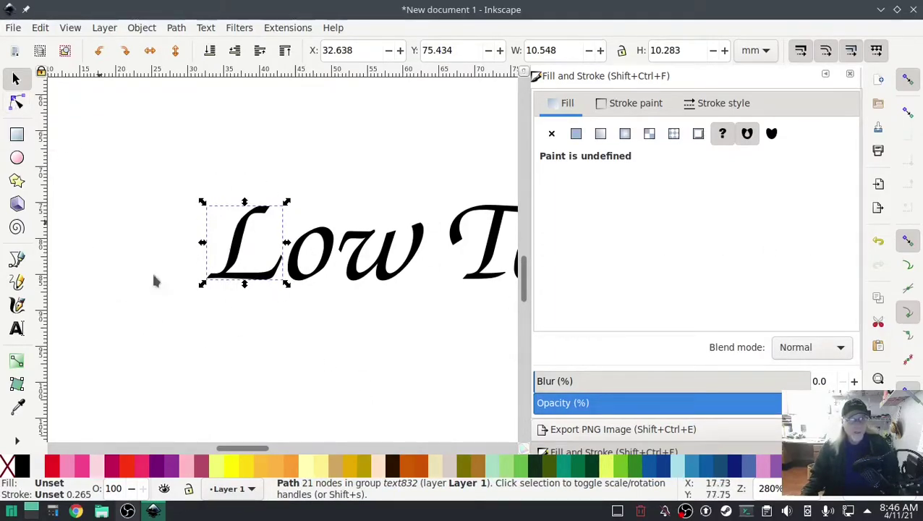
drag(202, 284, 176, 312)
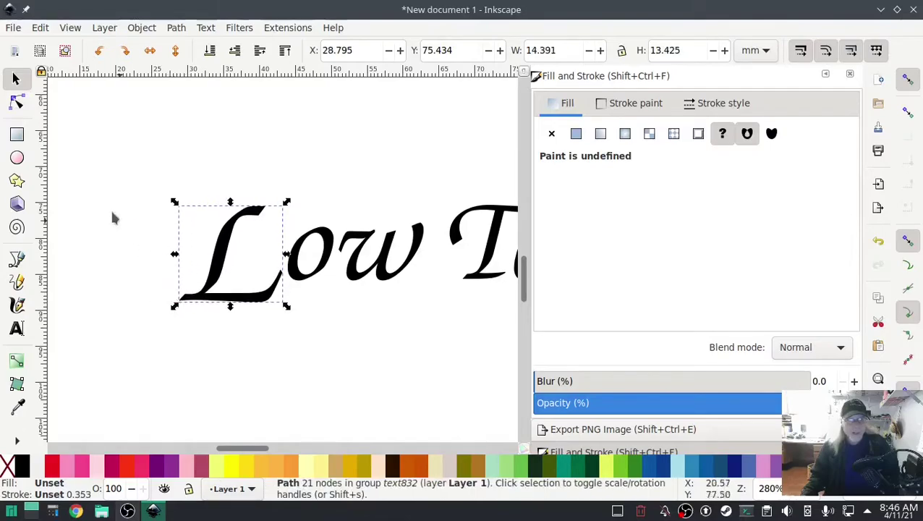
Drag the L's lower-right nodes about 11 mm right to lengthen its base.
click(16, 103)
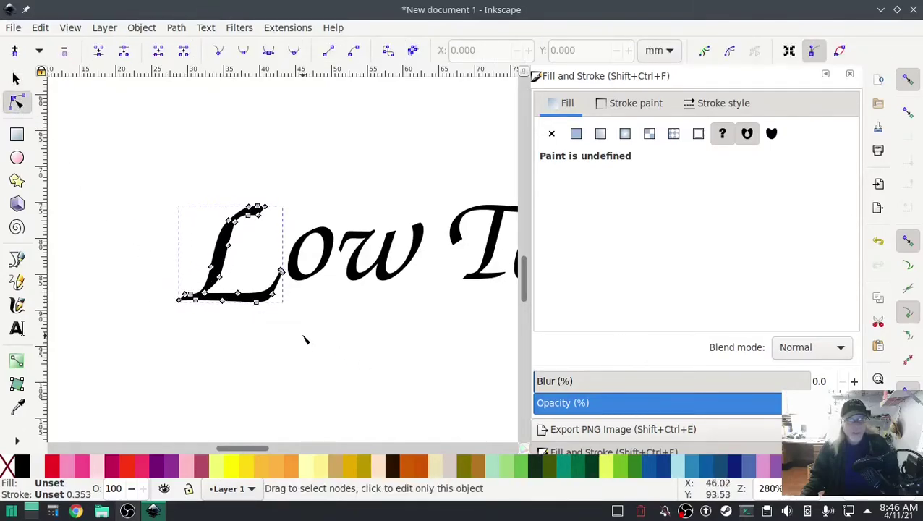
drag(304, 335, 251, 265)
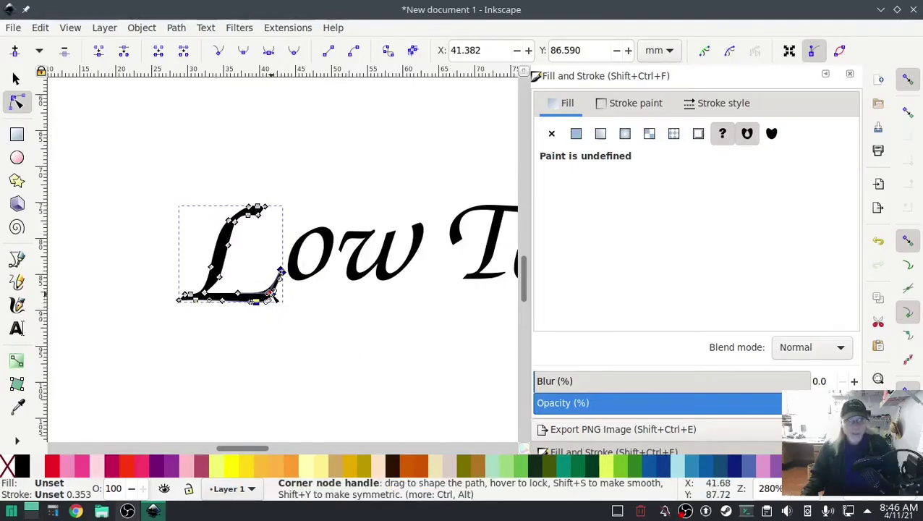
drag(276, 304, 351, 293)
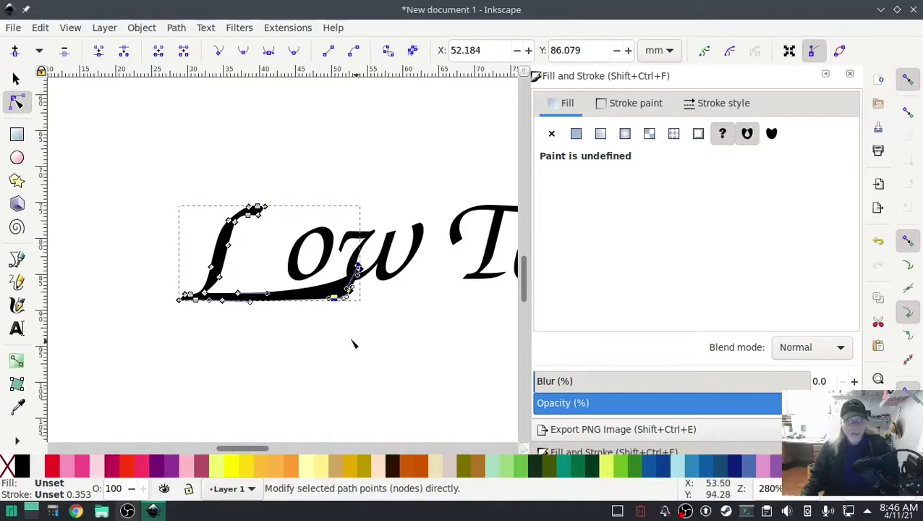
click(16, 78)
click(88, 249)
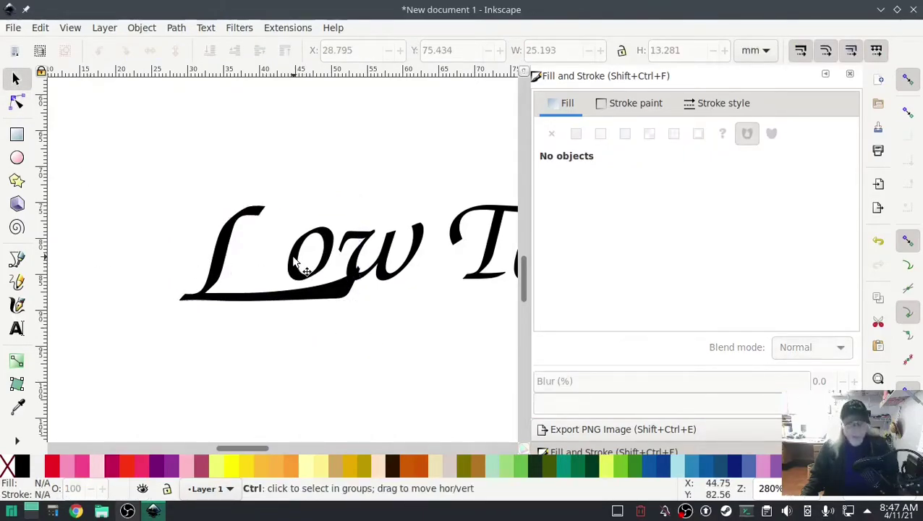
Shift the o and w left toward the L and nudge the word Low slightly left.
ctrl+click(295, 262)
drag(296, 262, 258, 269)
ctrl+click(361, 255)
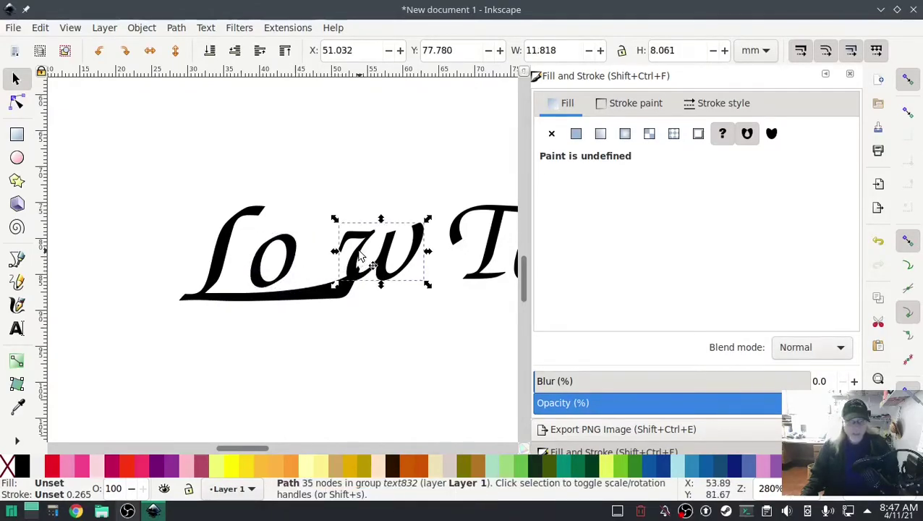
drag(361, 255, 309, 270)
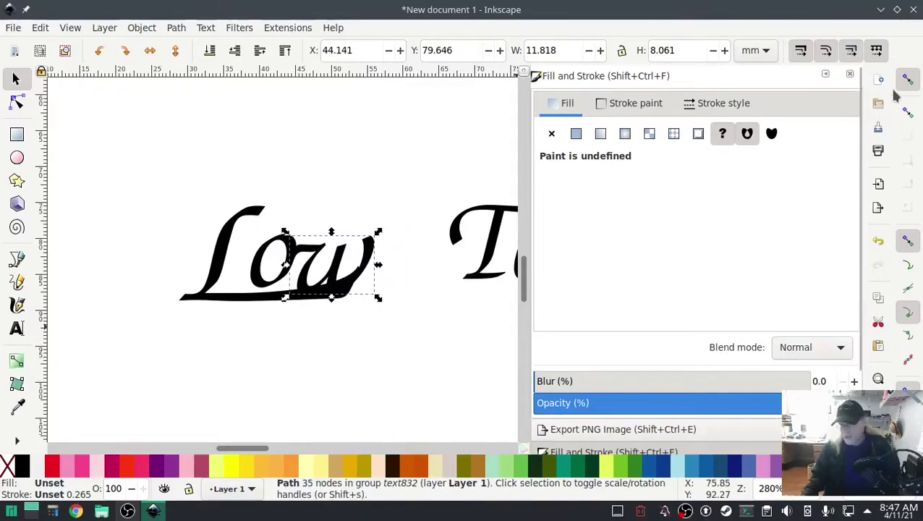
mouse_move(252, 274)
mouse_down()
mouse_move(247, 253)
mouse_move(256, 255)
mouse_move(239, 267)
mouse_up()
click(255, 298)
Nudge the w slightly left and up, then select the L with its long base.
ctrl+click(254, 254)
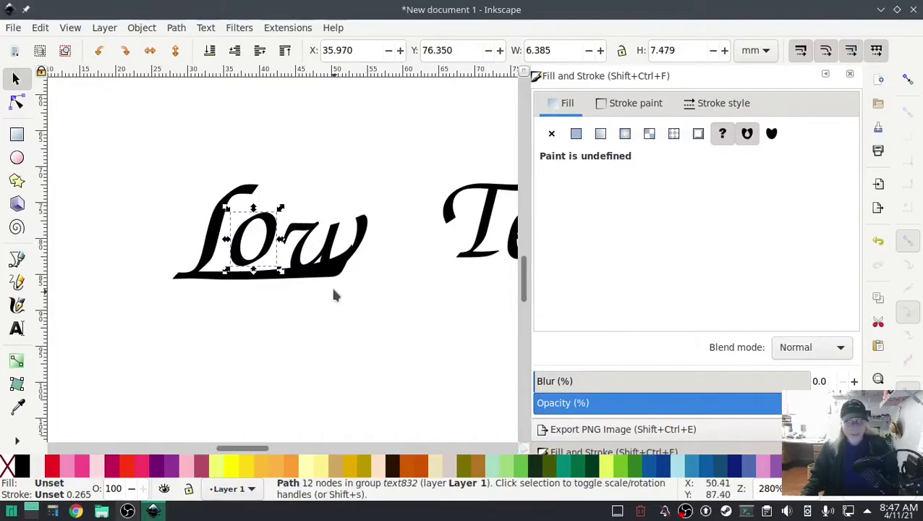
click(305, 250)
drag(303, 246, 296, 238)
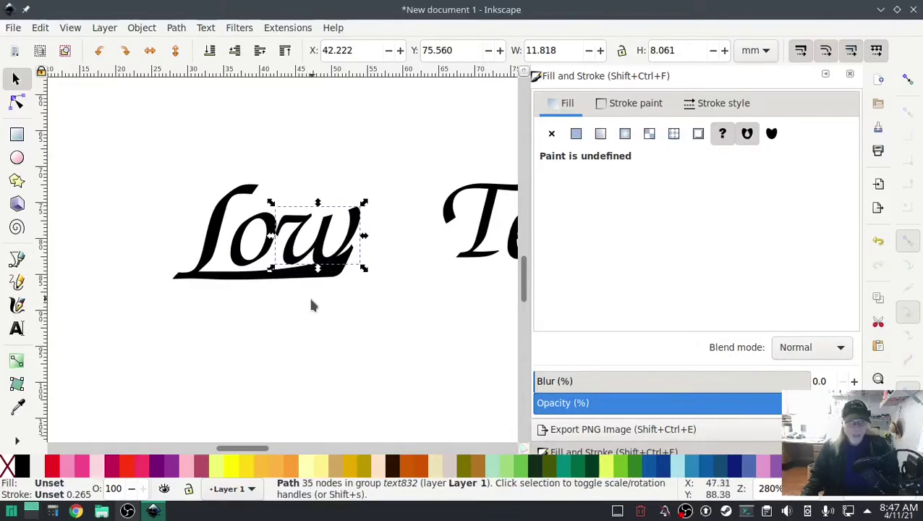
click(301, 285)
ctrl+click(300, 281)
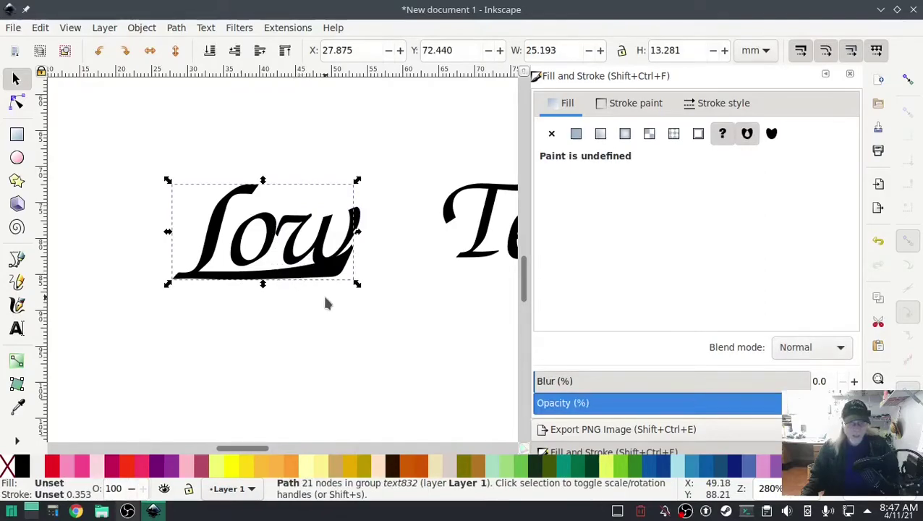
Push the nodes at the tail's right end down and right.
click(21, 105)
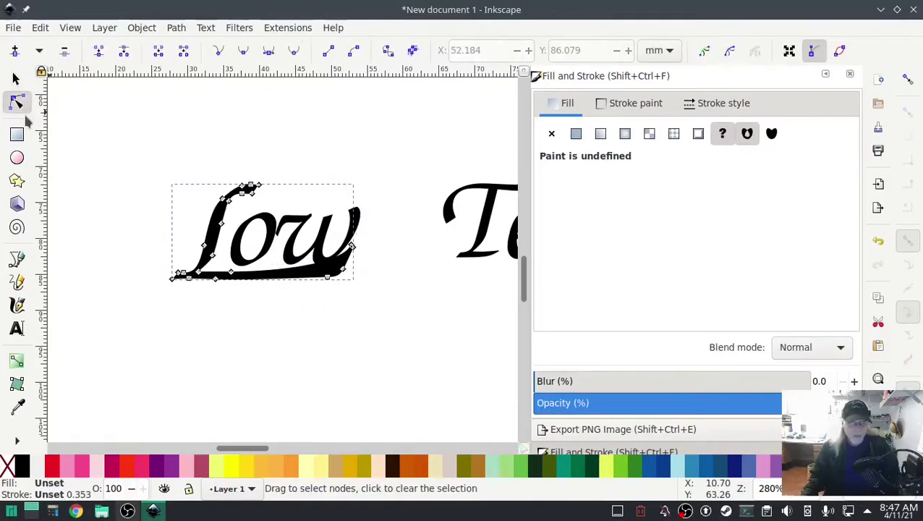
click(364, 308)
drag(369, 303, 320, 246)
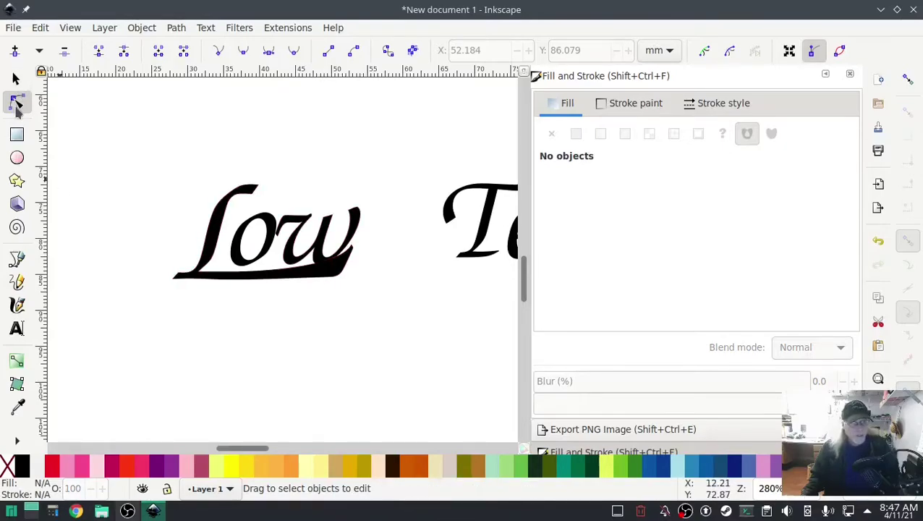
click(210, 262)
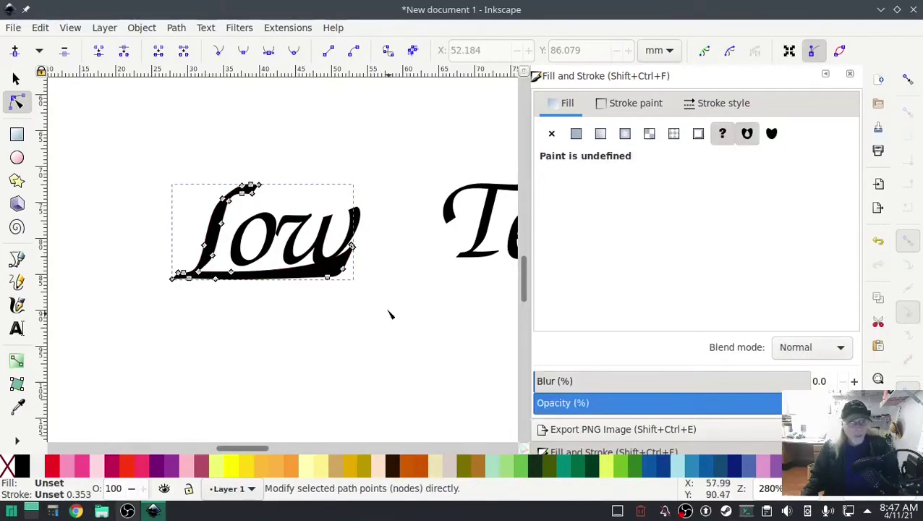
drag(384, 305, 317, 238)
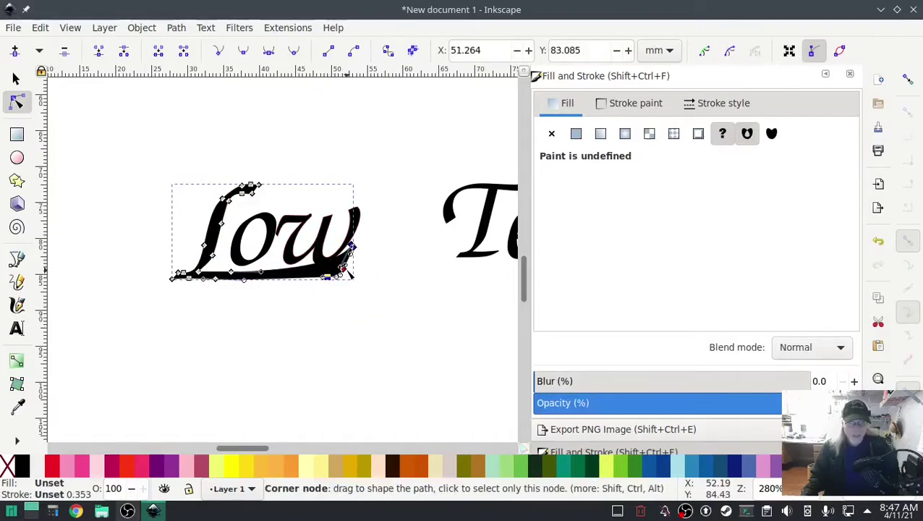
drag(343, 270, 346, 275)
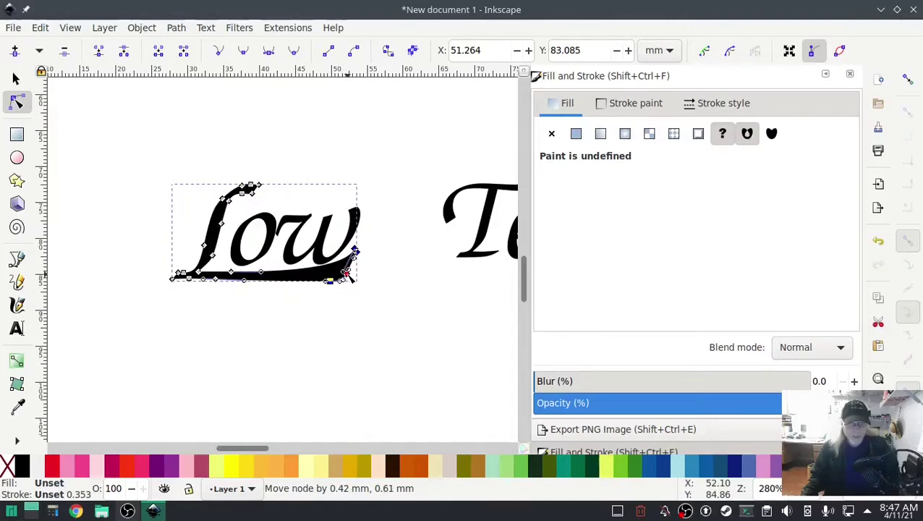
drag(347, 276, 353, 278)
click(404, 316)
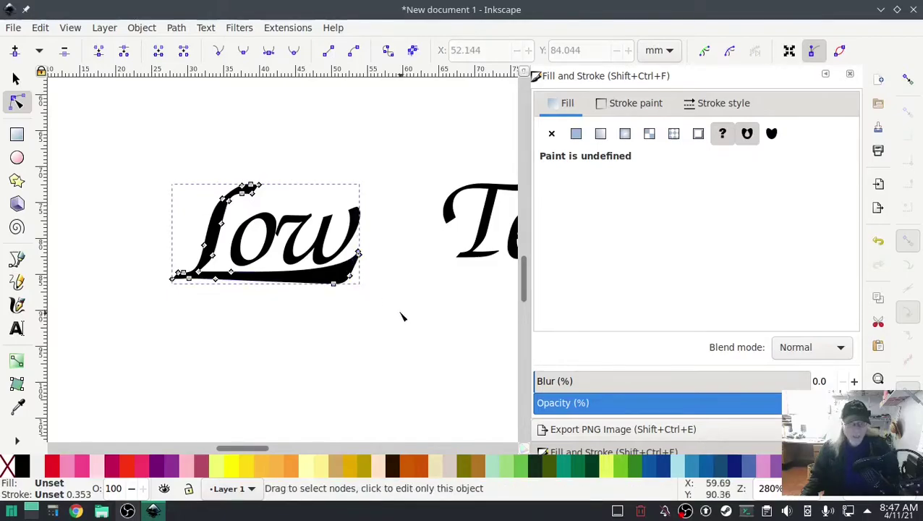
Make the tail tip's corner node smooth and bend its handles into an upturned curve.
scroll(367, 261, up, 7)
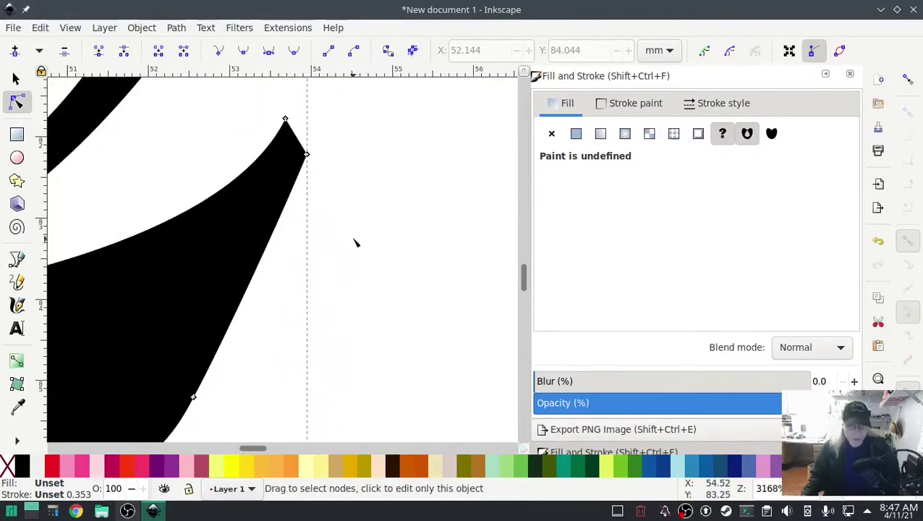
drag(327, 251, 466, 366)
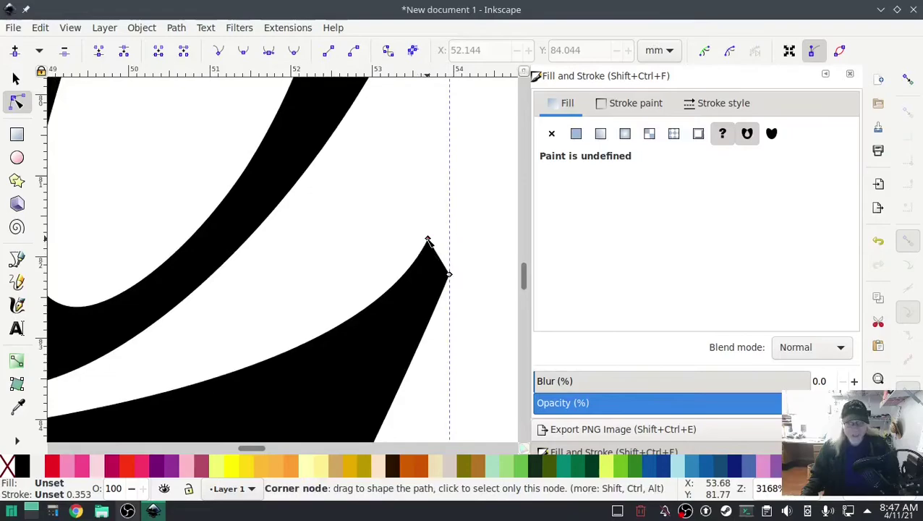
drag(429, 240, 391, 198)
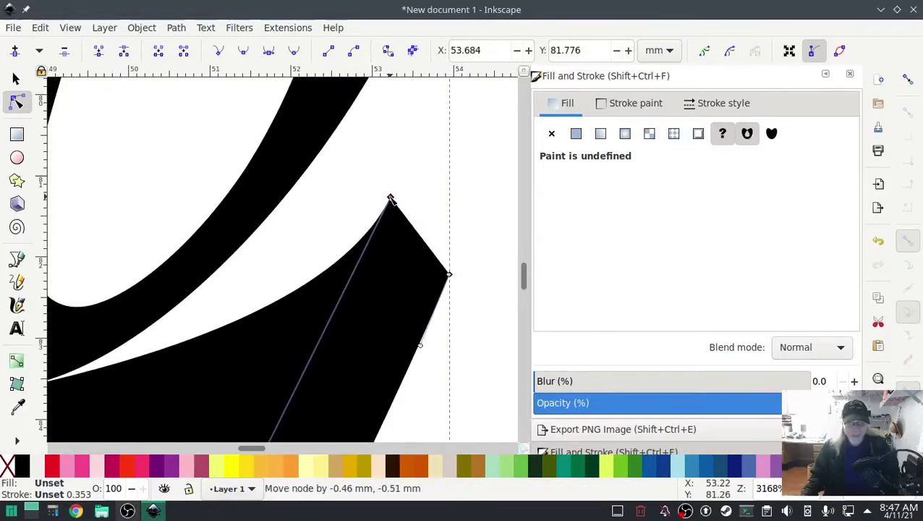
drag(449, 273, 439, 265)
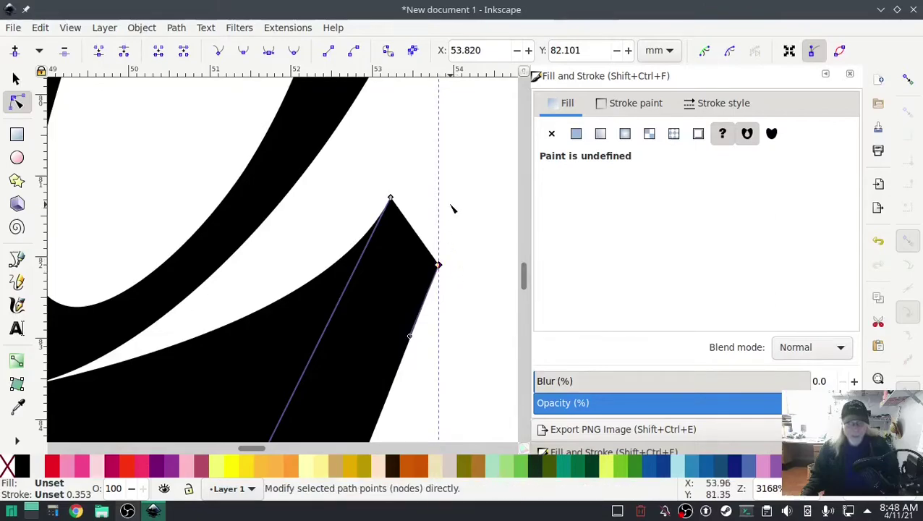
click(269, 51)
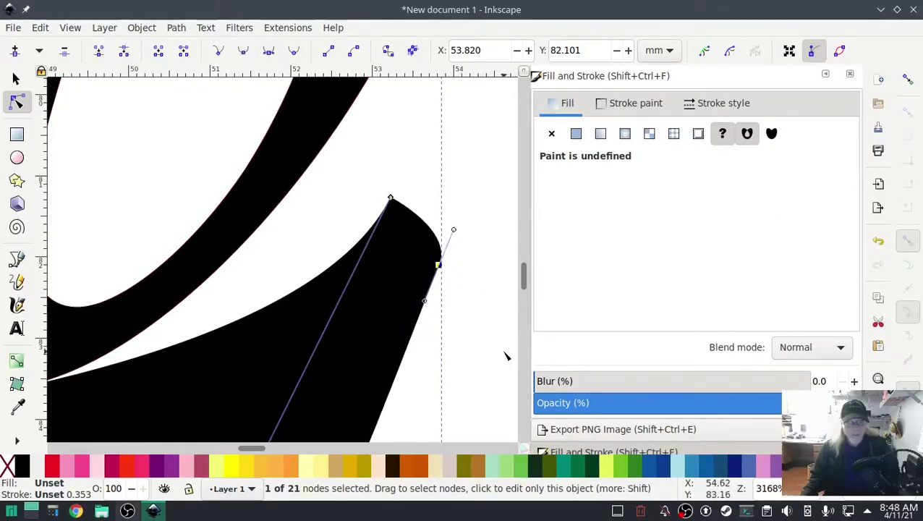
drag(453, 230, 432, 205)
scroll(468, 335, down, 3)
scroll(479, 355, down, 1)
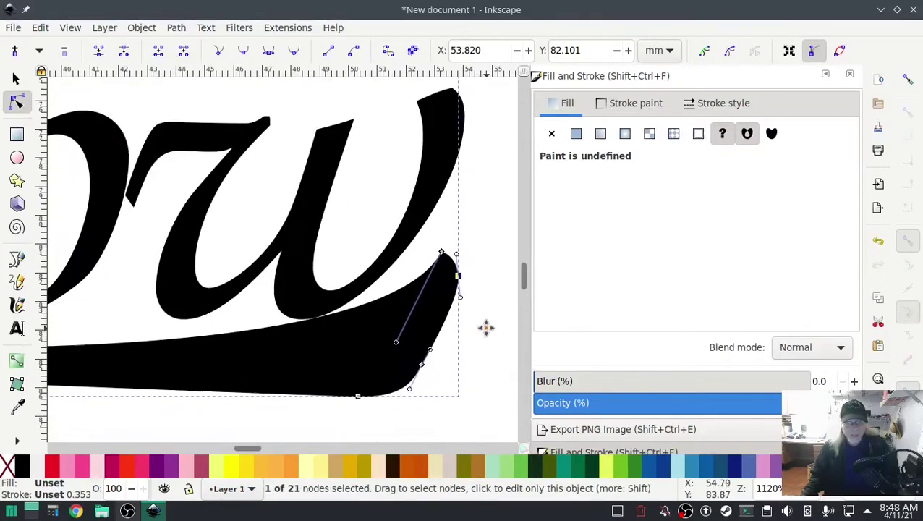
drag(398, 341, 406, 416)
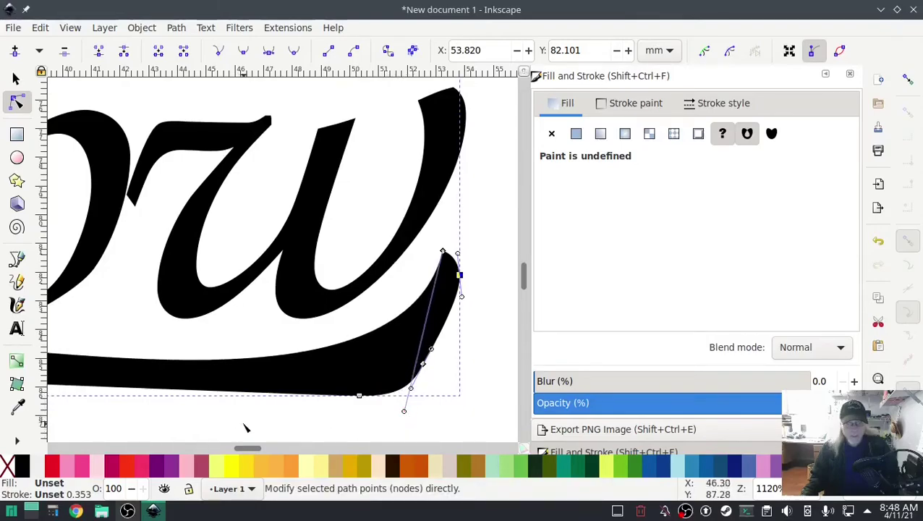
drag(252, 425, 345, 403)
click(344, 402)
Add a node on the tail's upper edge, flatten that edge and reshape the rise to the tip.
scroll(365, 399, down, 1)
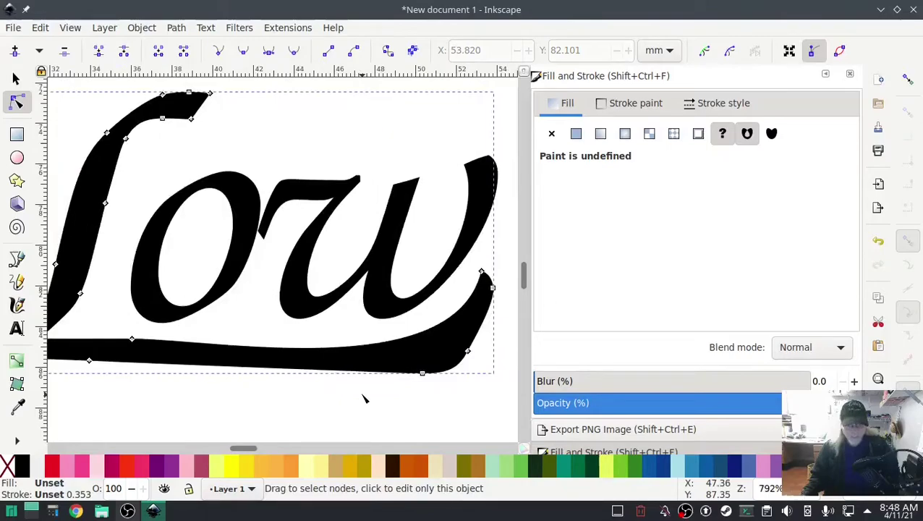
click(481, 272)
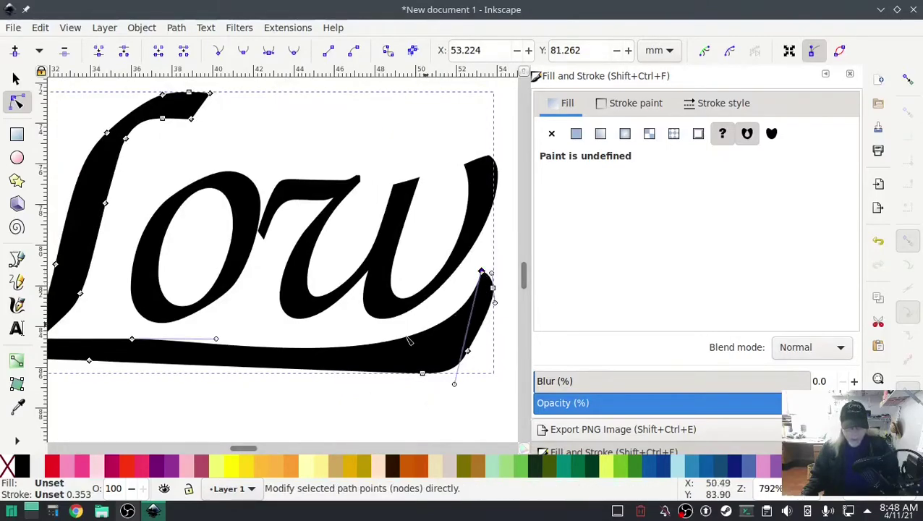
shift+click(132, 339)
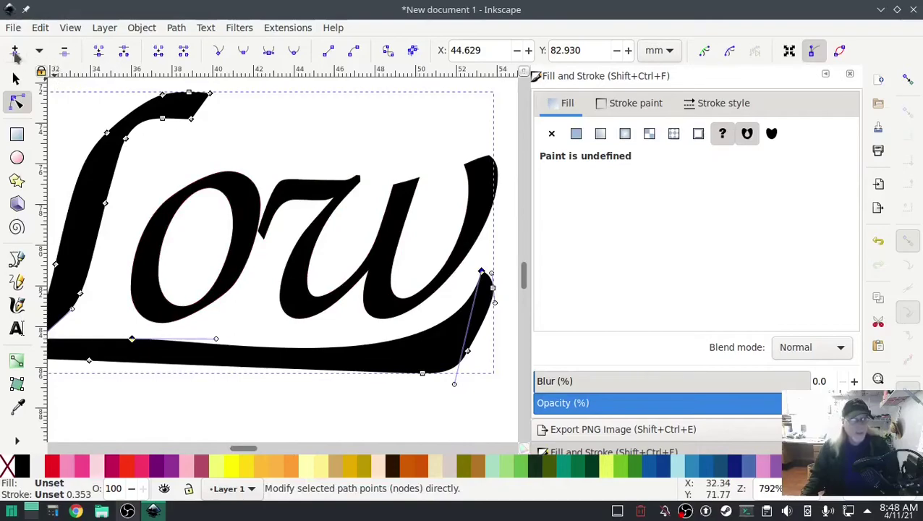
click(14, 51)
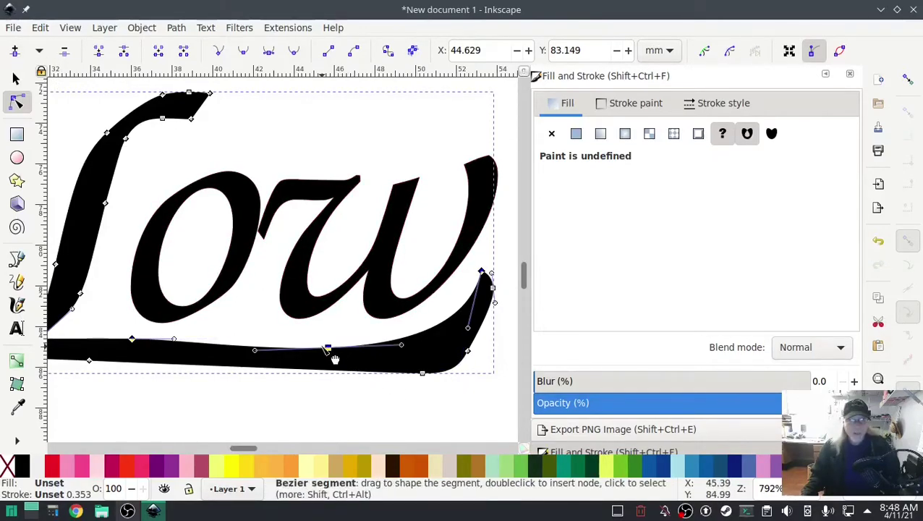
mouse_move(330, 351)
mouse_down()
mouse_move(344, 347)
mouse_move(330, 334)
mouse_move(328, 353)
mouse_move(339, 351)
mouse_move(324, 344)
mouse_up()
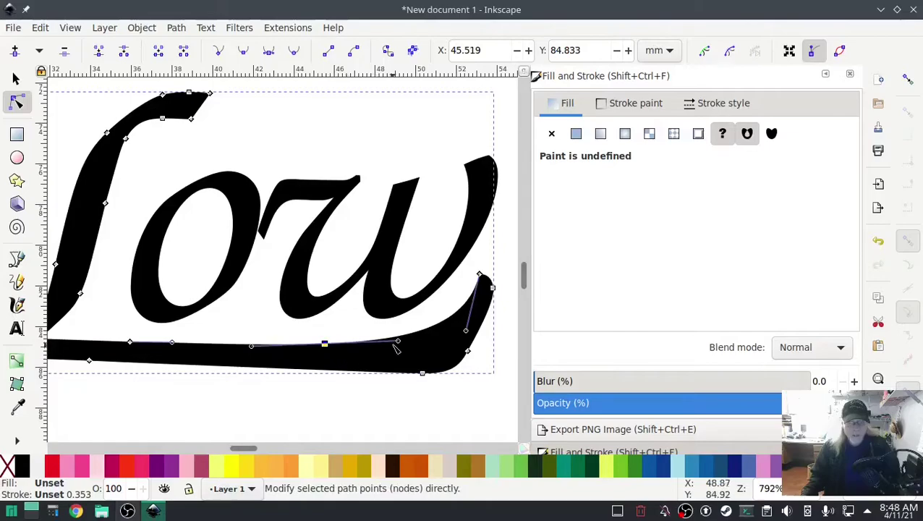
drag(403, 345, 446, 349)
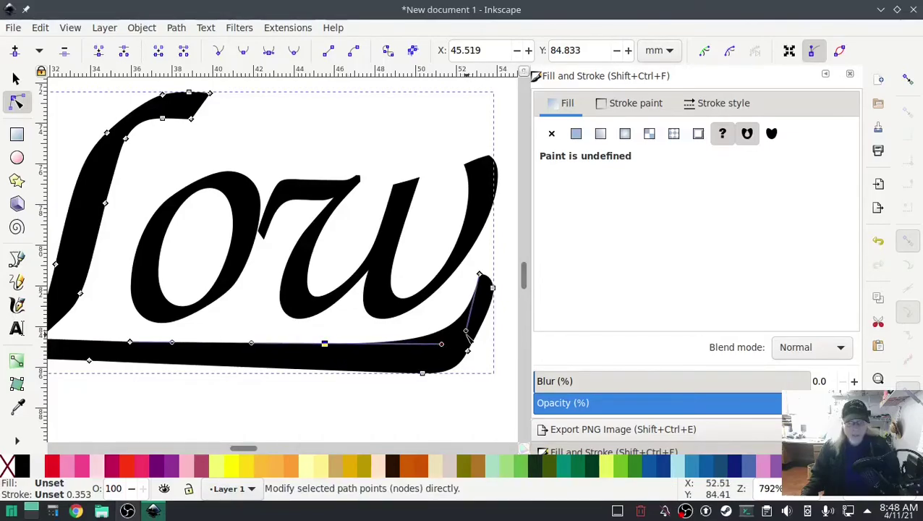
click(458, 343)
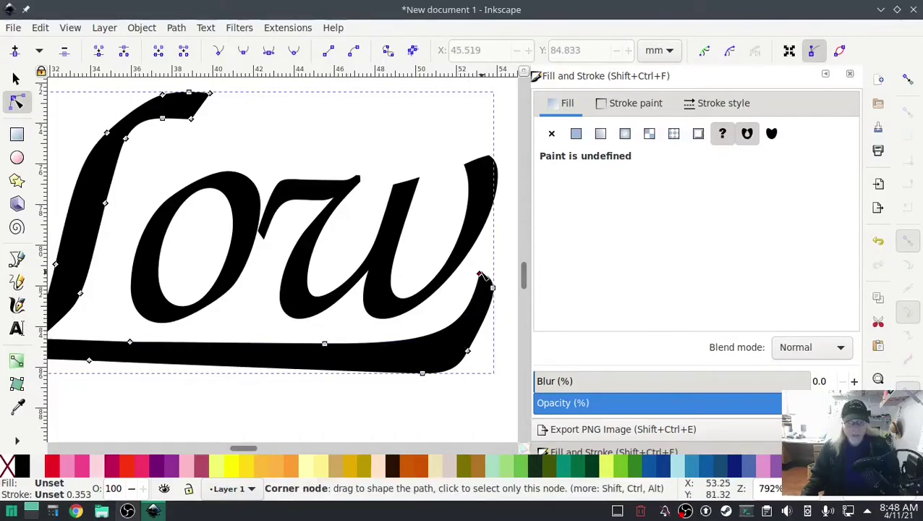
click(480, 275)
drag(471, 334, 441, 356)
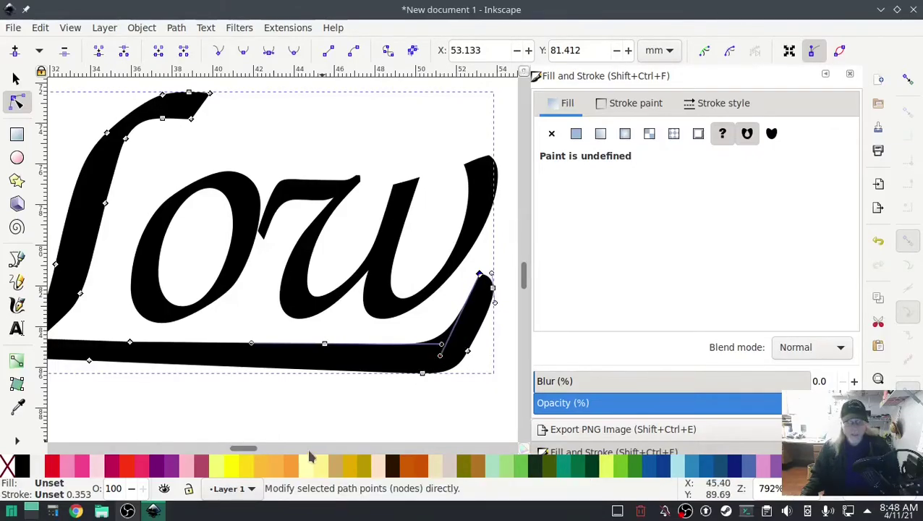
click(267, 443)
Nudge the tail corner nodes beneath the w up and right to soften the corner.
scroll(348, 419, down, 2)
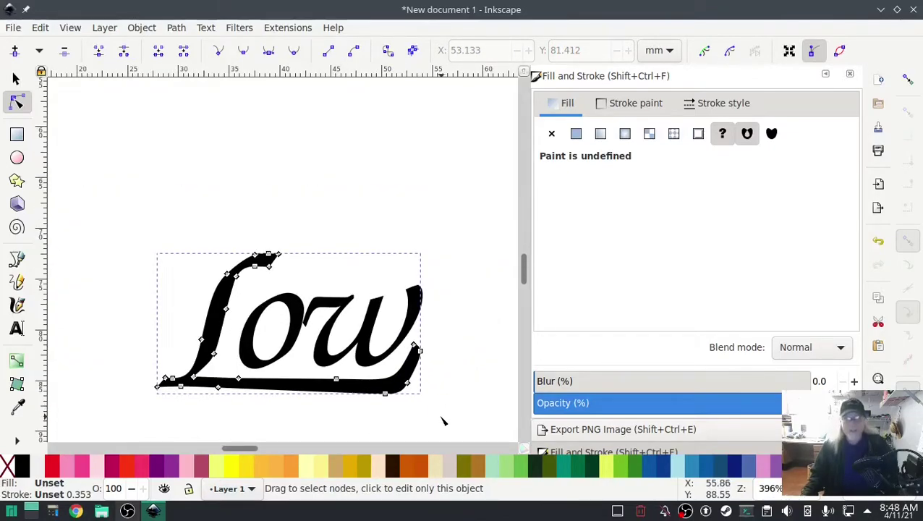
drag(439, 413, 379, 327)
drag(408, 386, 412, 381)
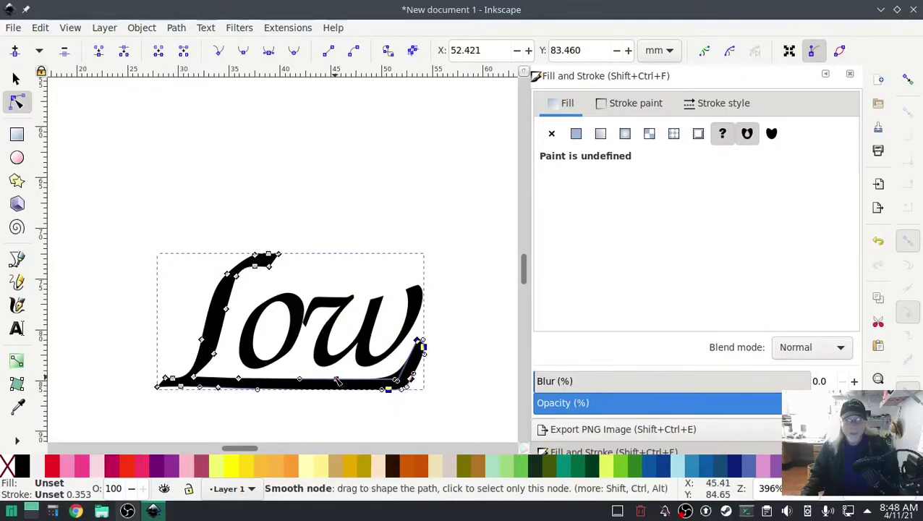
drag(336, 382, 340, 377)
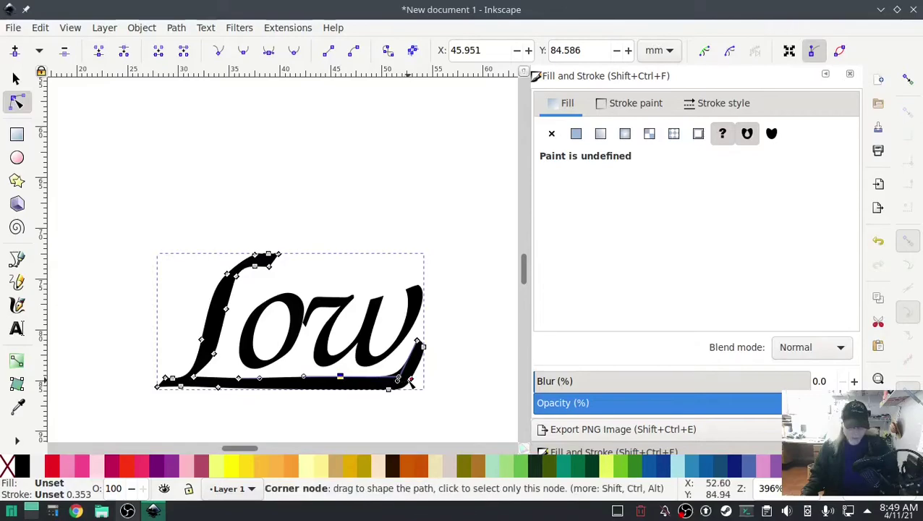
drag(401, 381, 398, 377)
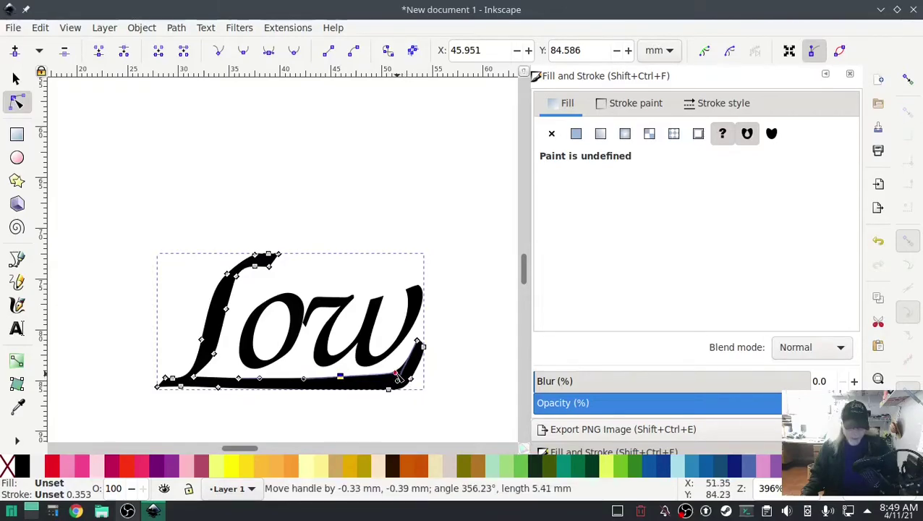
click(476, 388)
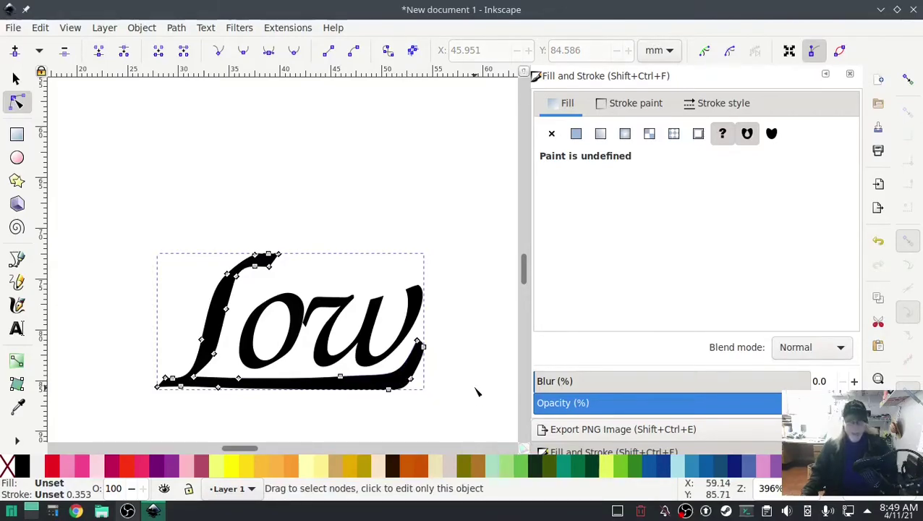
Select only the T of Tech in the group and scale it to about 14.3 × 14.1 mm.
scroll(476, 391, down, 3)
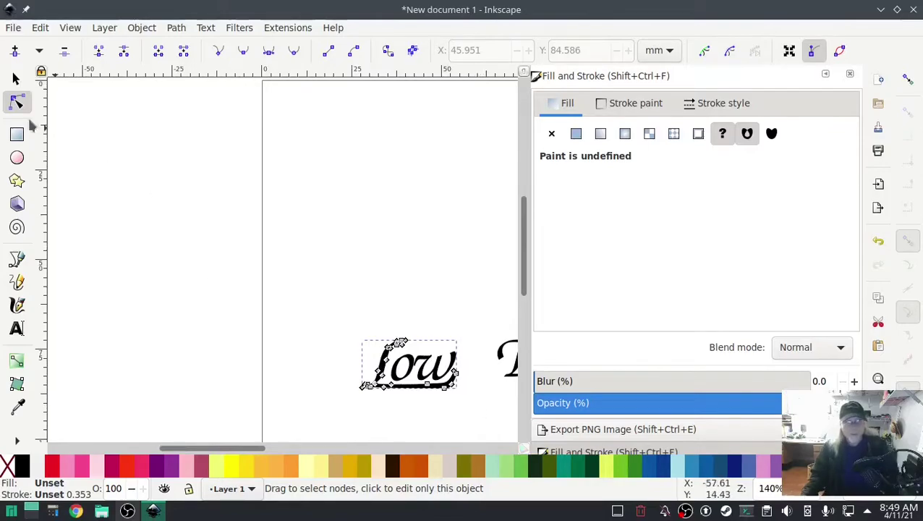
click(14, 78)
drag(189, 304, 99, 225)
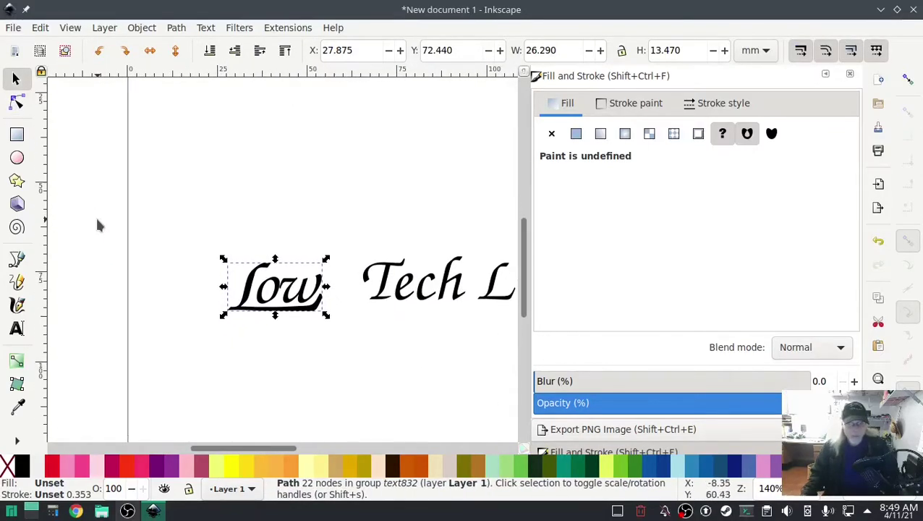
click(384, 290)
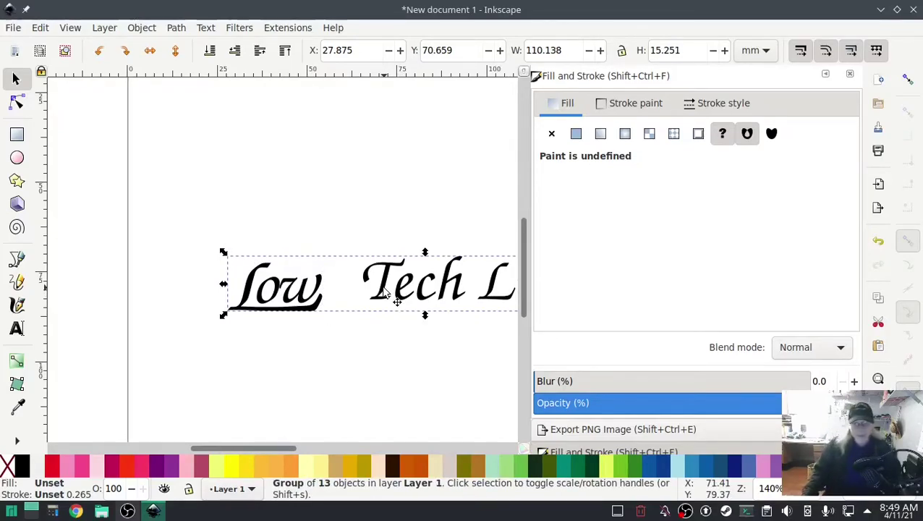
ctrl+click(384, 289)
mouse_move(360, 306)
mouse_down()
mouse_move(351, 300)
mouse_move(348, 309)
mouse_move(369, 296)
mouse_up()
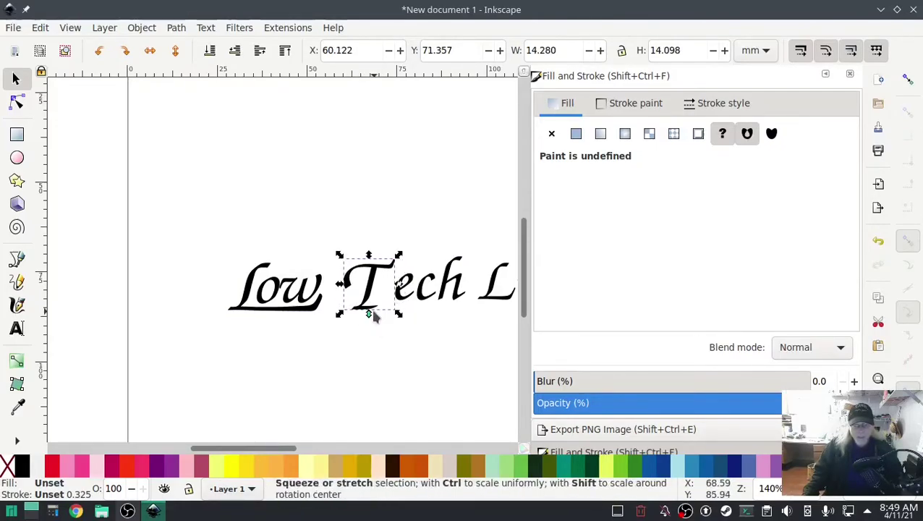
scroll(374, 324, up, 3)
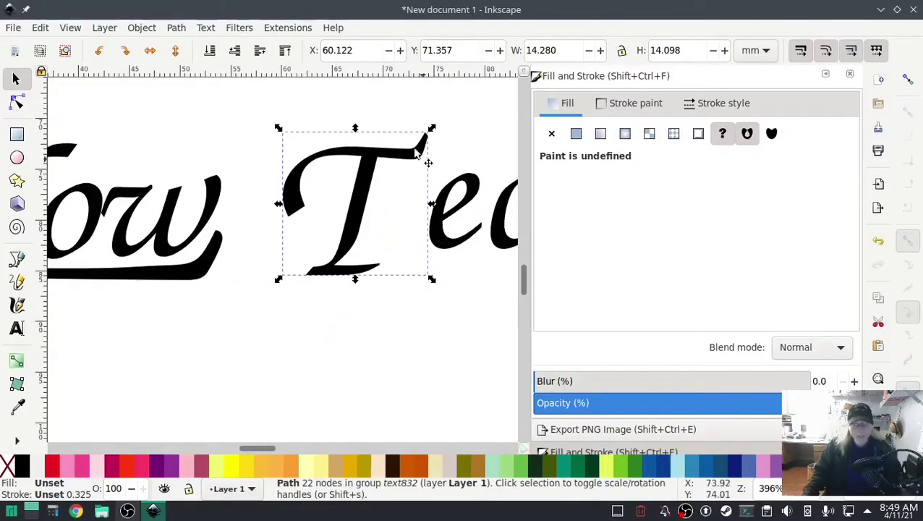
Stretch the T's crossbar serif about 6.6 mm right, then select its base stroke's end nodes.
click(16, 102)
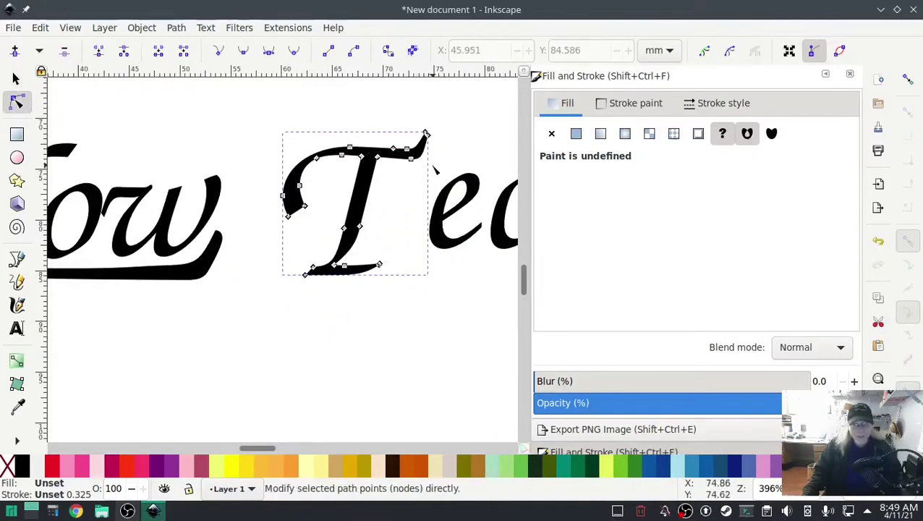
drag(435, 167, 400, 123)
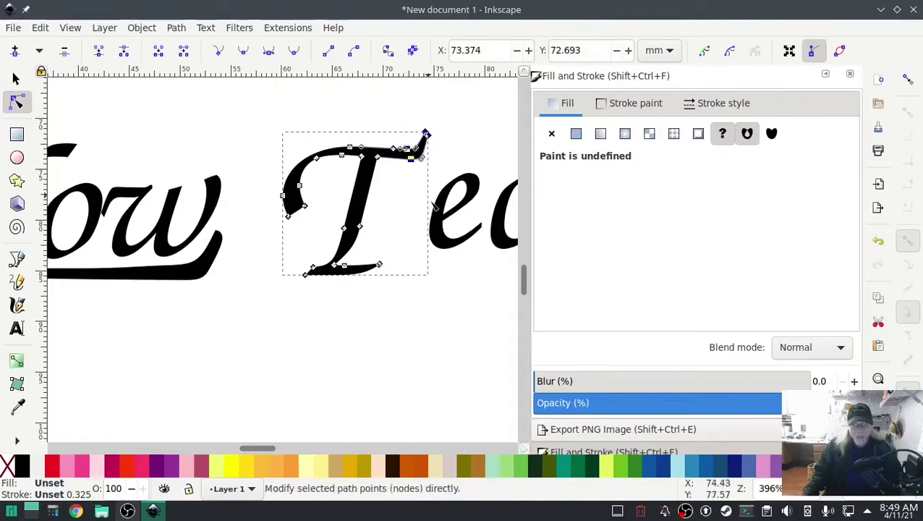
scroll(396, 226, right, 1)
scroll(397, 227, right, 2)
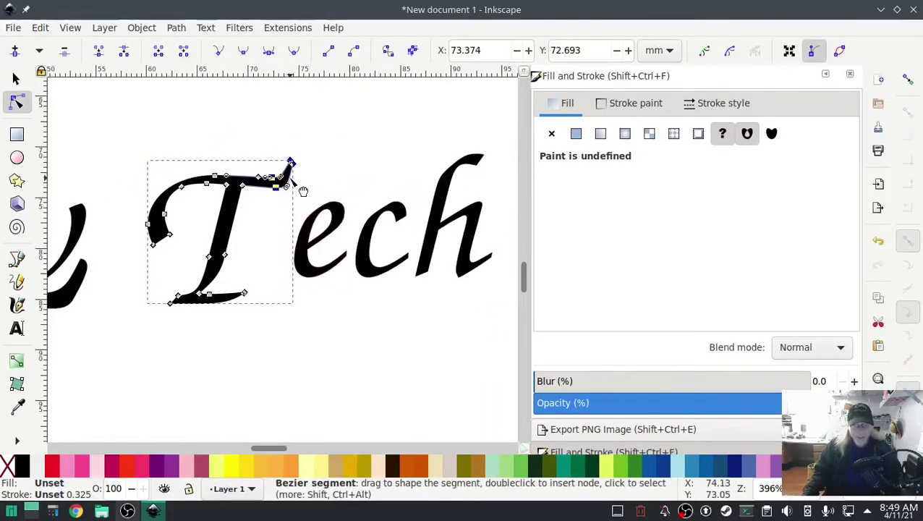
drag(279, 190, 336, 192)
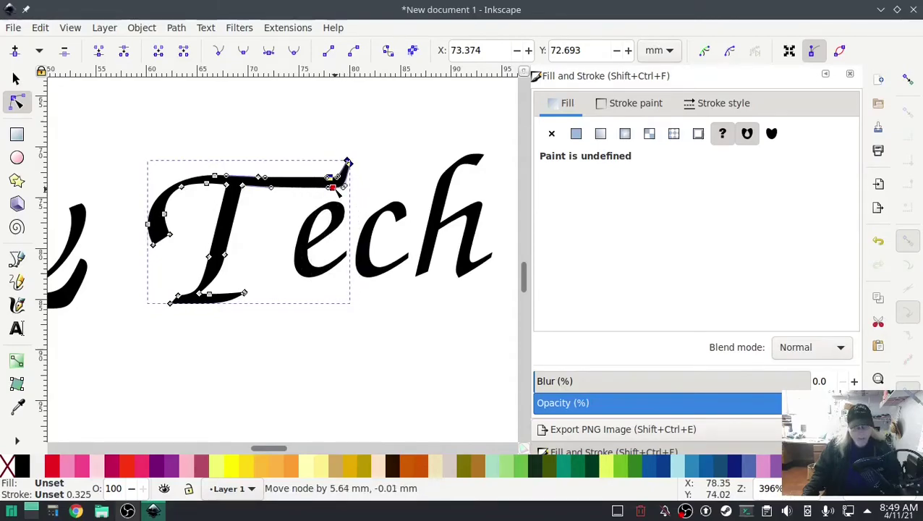
drag(337, 193, 337, 192)
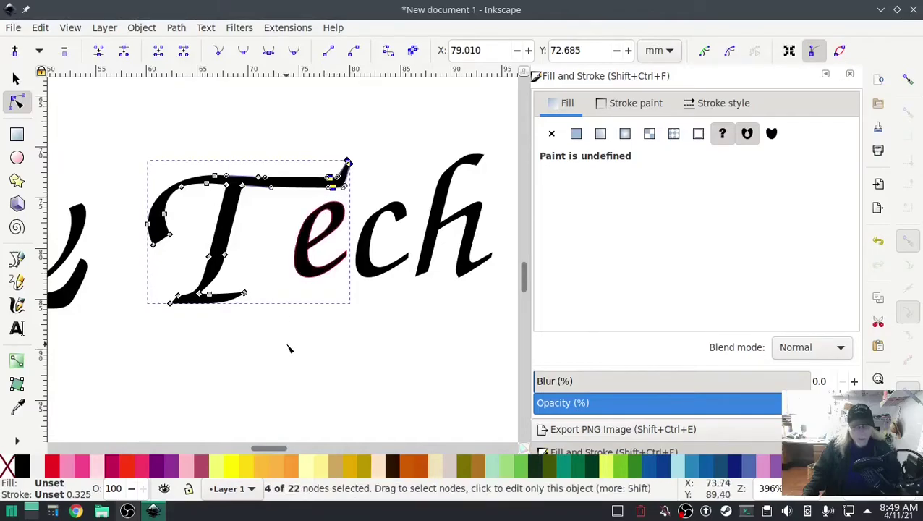
click(254, 328)
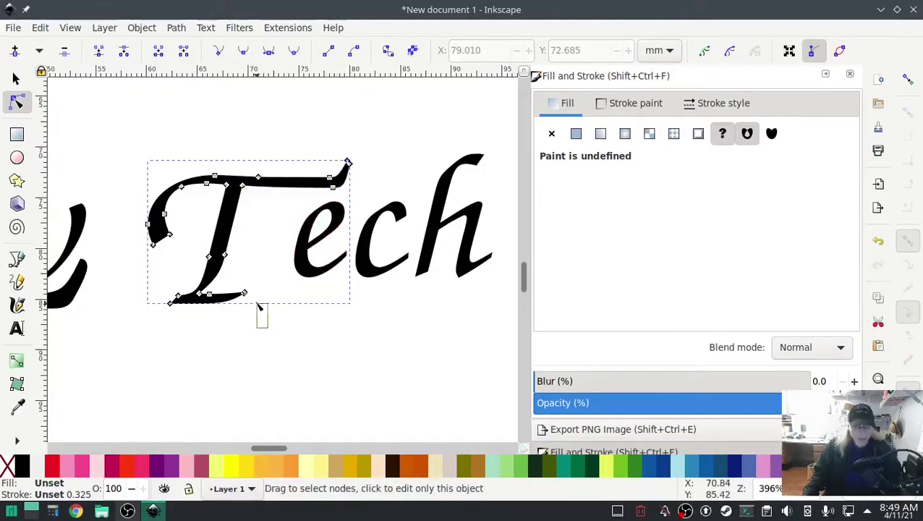
drag(258, 306, 443, 292)
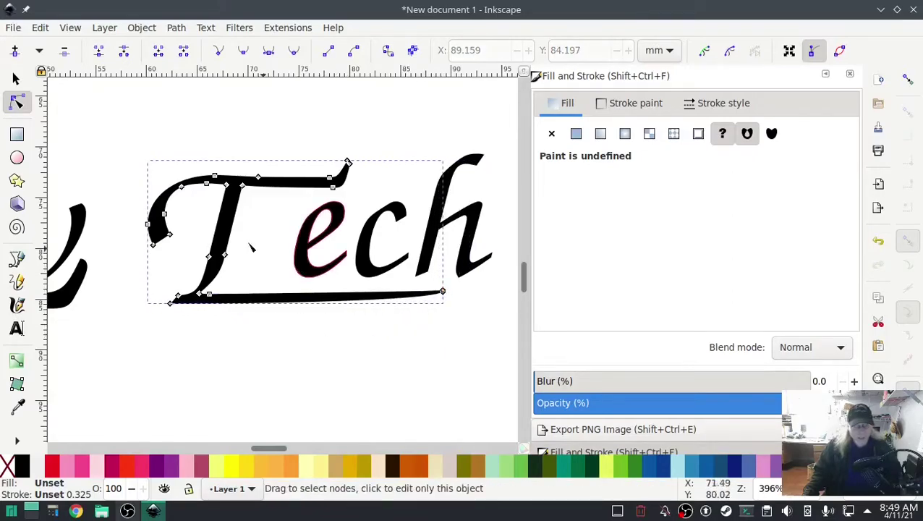
Slide the e, c and h left by about 3.7, 2.3 and 2.8 mm.
key(s)
key(ctrl)
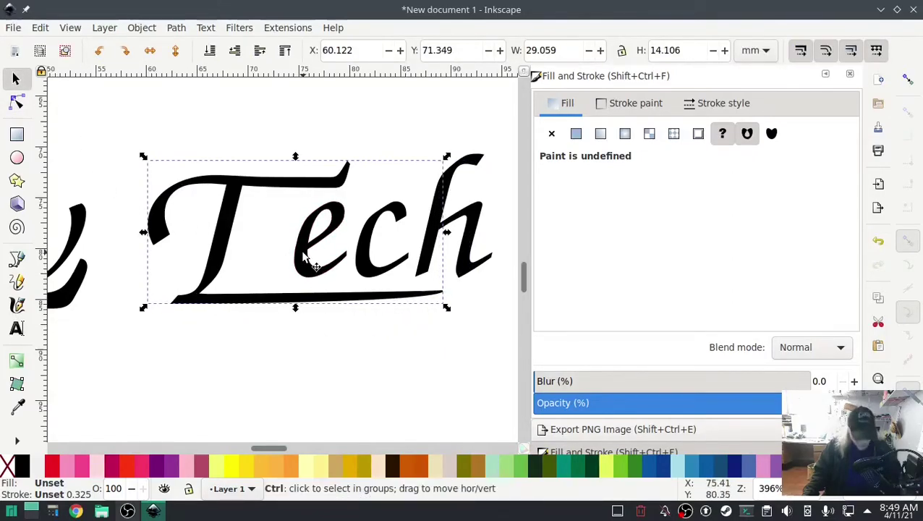
ctrl+click(306, 255)
drag(305, 255, 262, 266)
ctrl+click(360, 268)
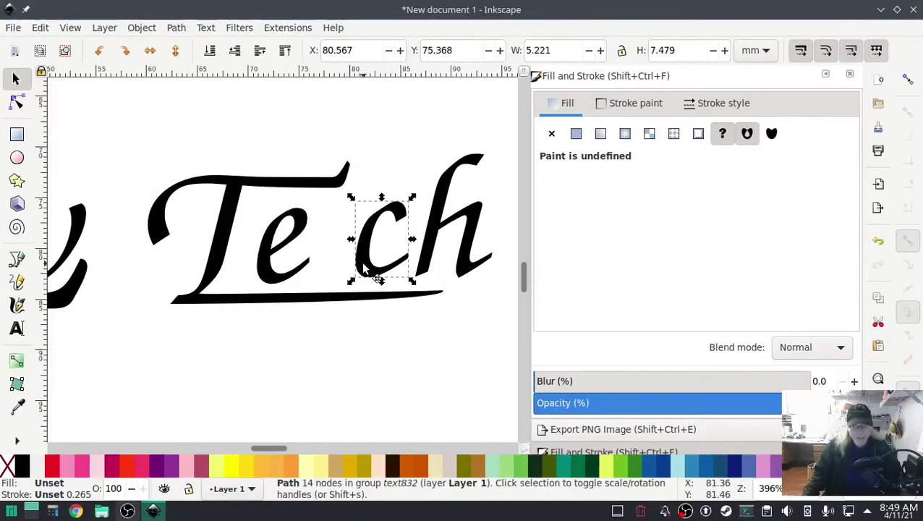
drag(360, 268, 329, 270)
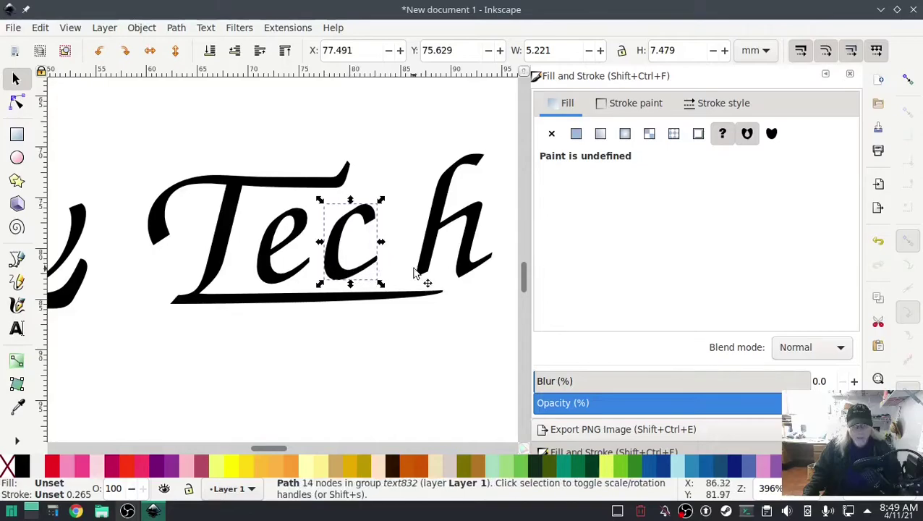
ctrl+click(435, 274)
drag(434, 275, 385, 265)
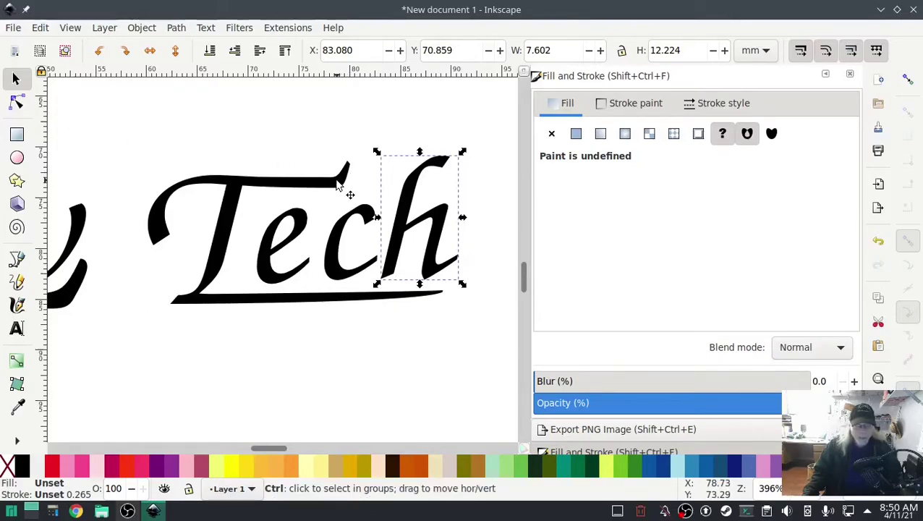
Nudge the nodes at the T's crossbar right tip slightly to the right.
ctrl+click(345, 182)
click(18, 103)
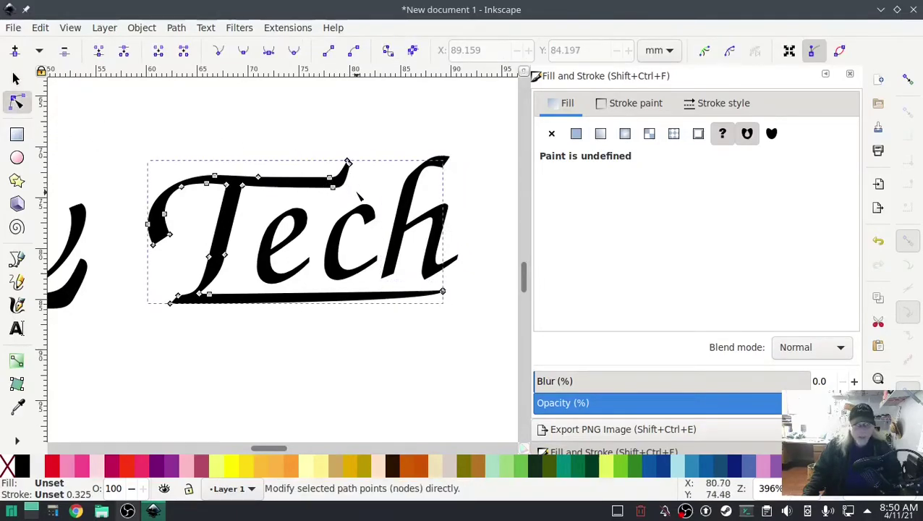
drag(358, 192, 294, 144)
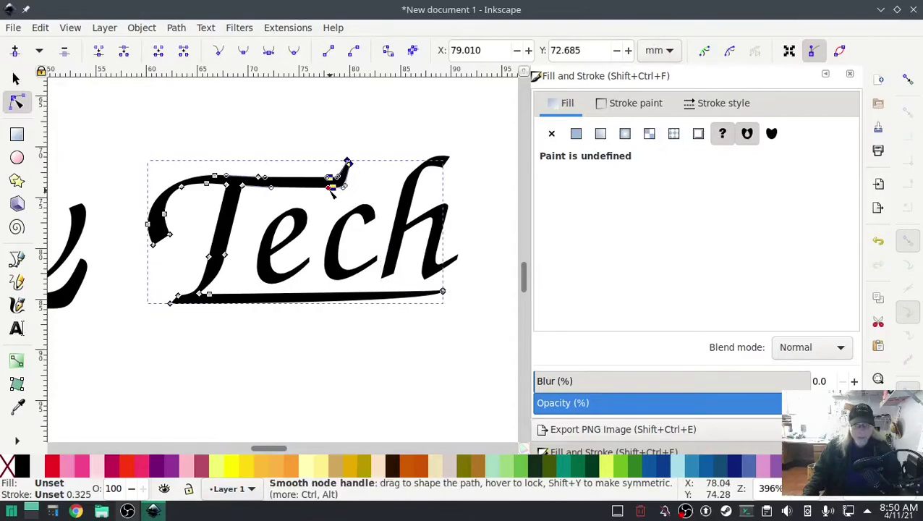
drag(331, 188, 360, 191)
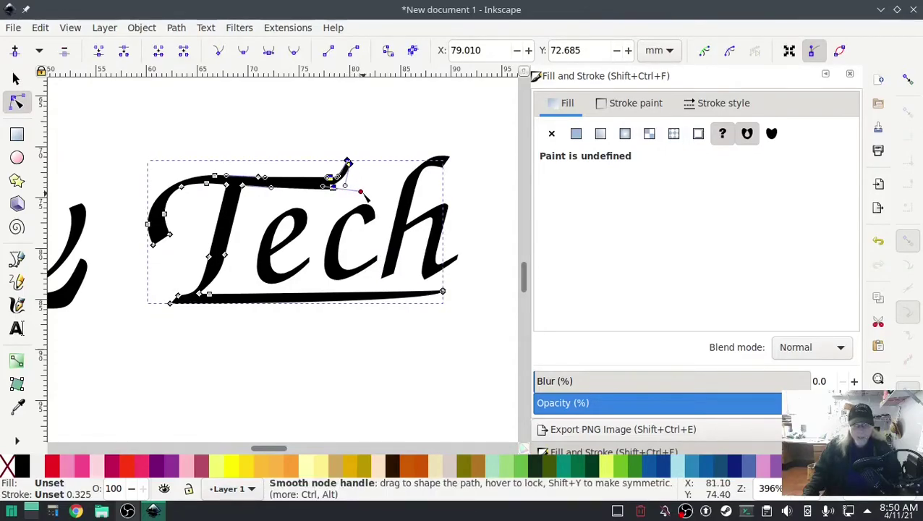
key(ctrl+z)
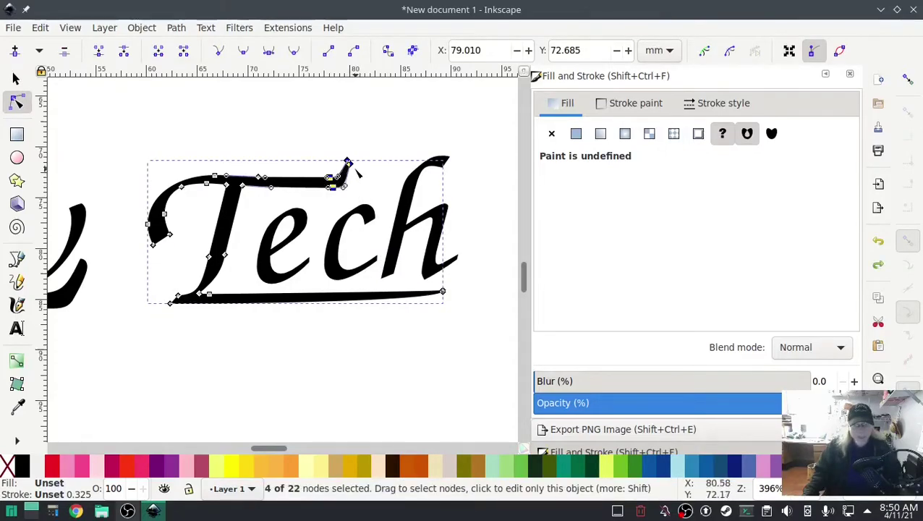
drag(333, 179, 372, 179)
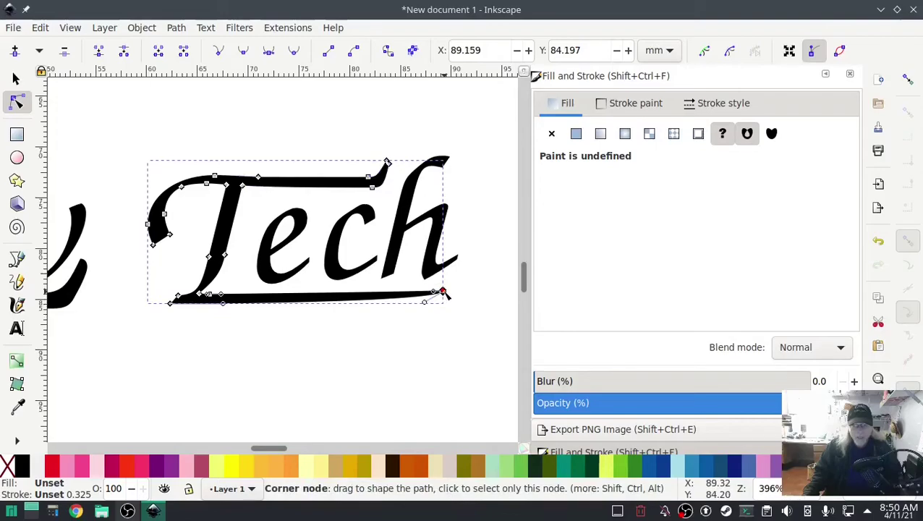
Extend the underline's right end about 1.7 mm and bend it into a slim, upturned point.
drag(441, 292, 462, 291)
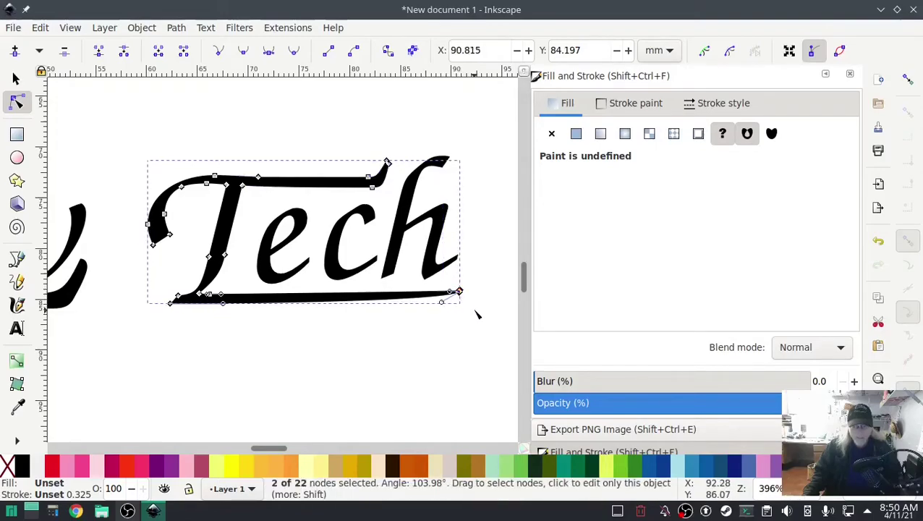
scroll(476, 312, up, 3)
scroll(445, 280, up, 1)
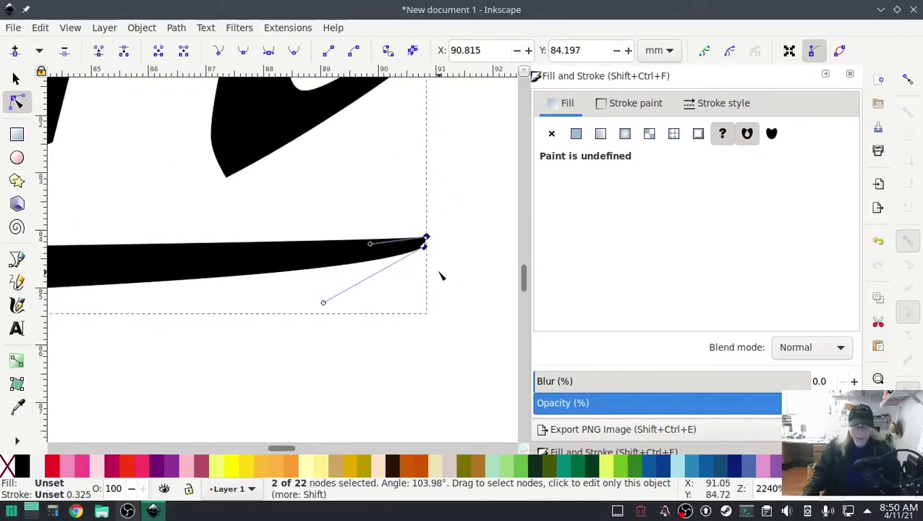
key(Escape)
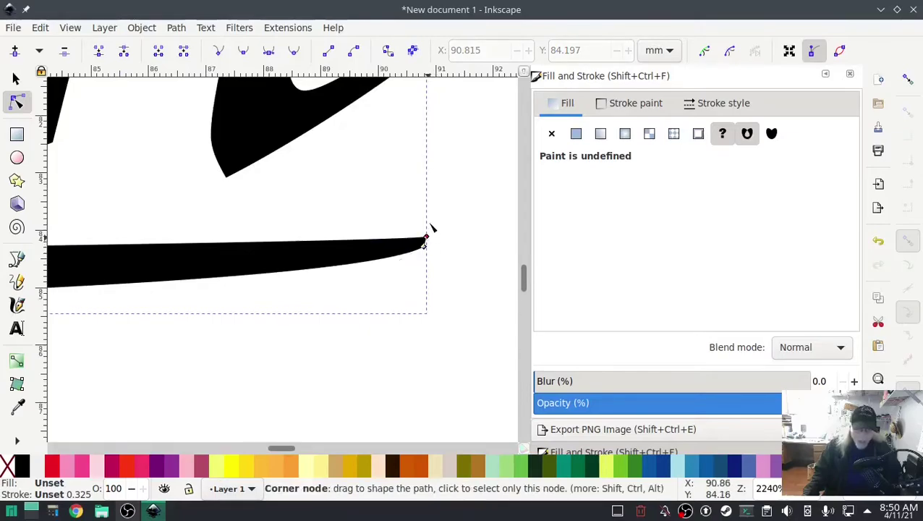
mouse_move(427, 237)
mouse_down()
mouse_move(424, 190)
mouse_move(426, 223)
mouse_up()
drag(372, 233, 322, 303)
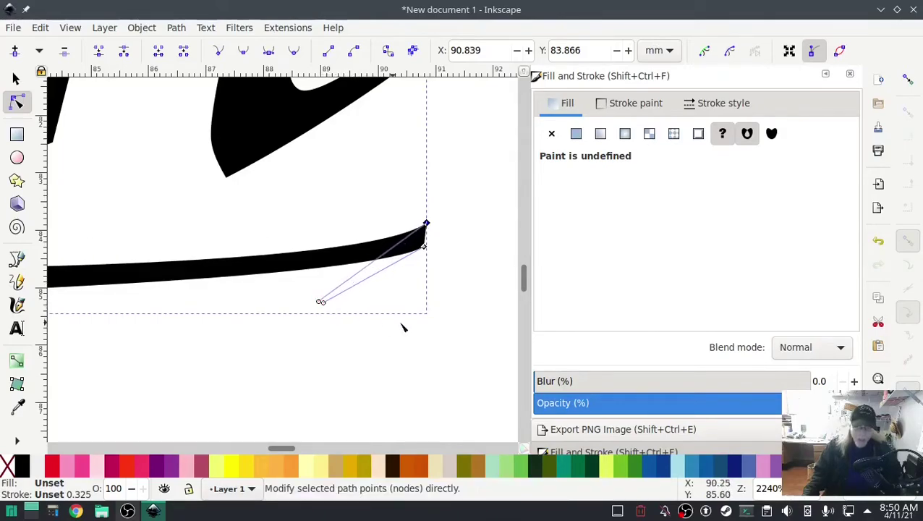
scroll(406, 319, down, 5)
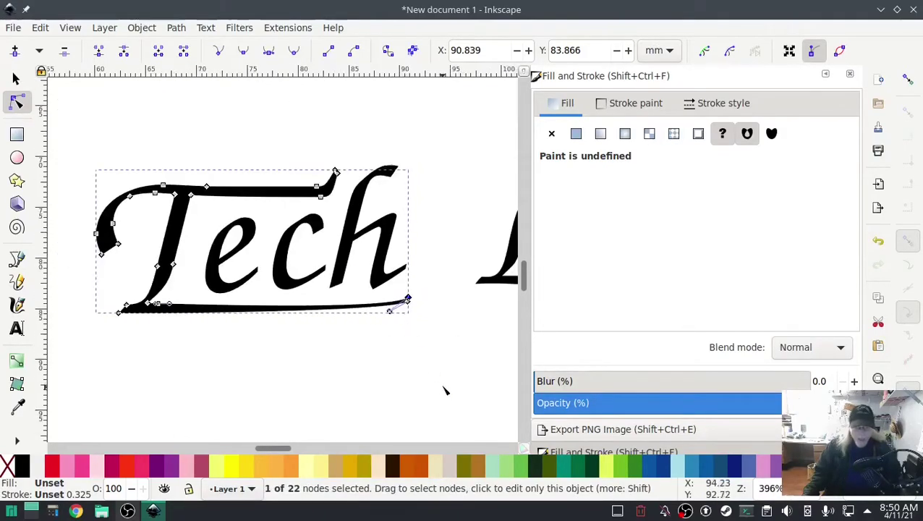
Leave node editing and pan the view back over the whole lettering.
click(417, 347)
scroll(369, 384, left, 10)
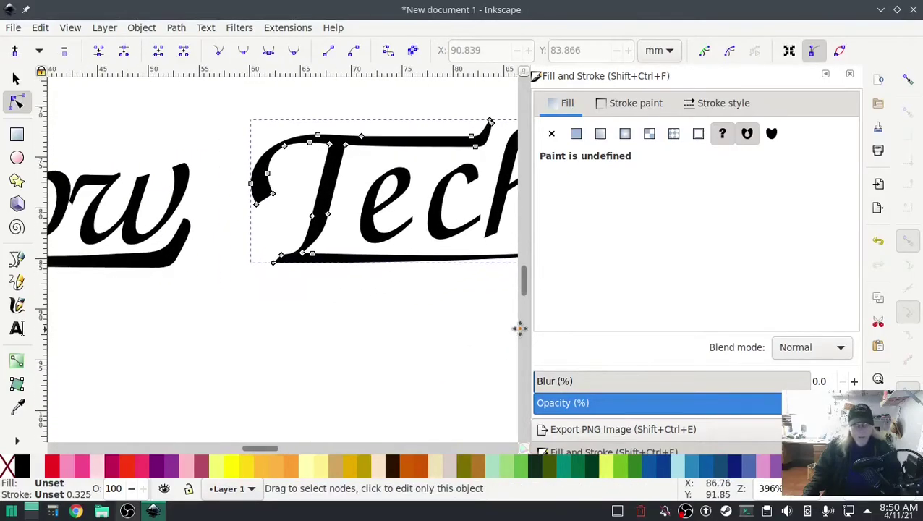
scroll(271, 374, right, 5)
scroll(271, 374, right, 5)
scroll(413, 340, down, 3)
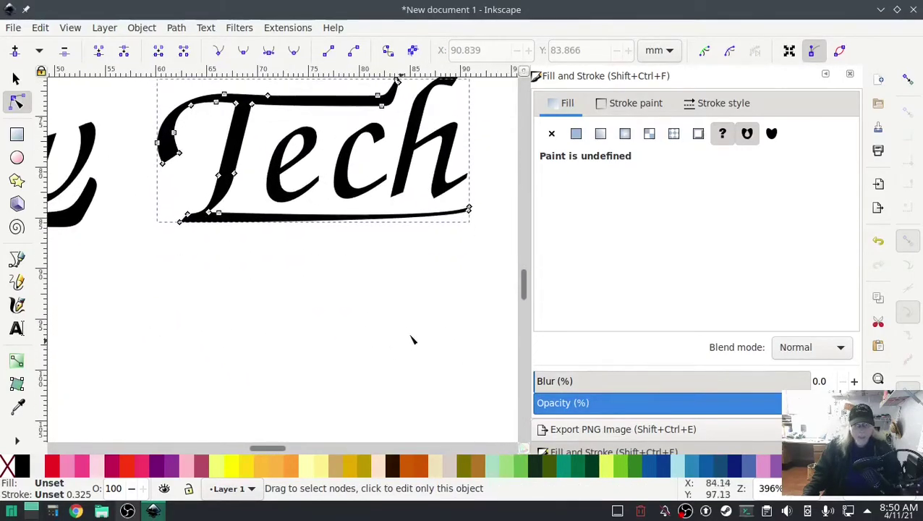
scroll(424, 302, up, 3)
scroll(469, 393, left, 2)
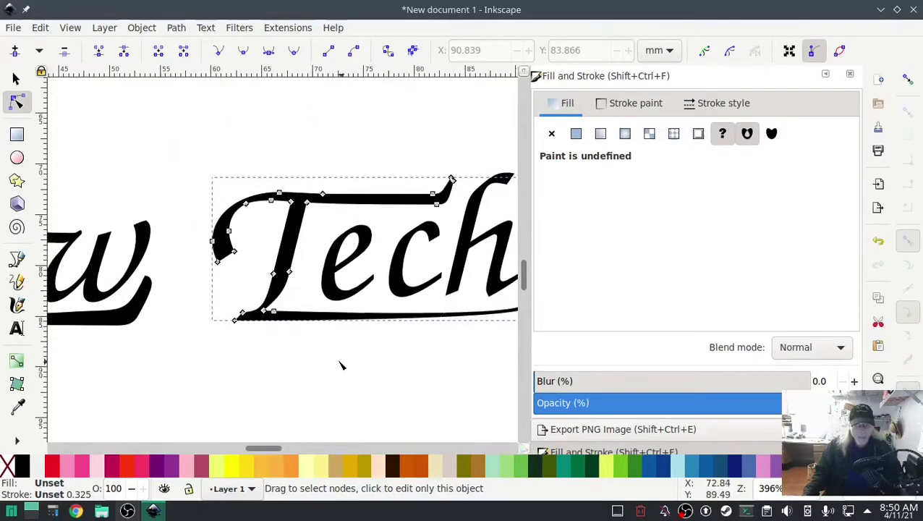
scroll(379, 377, up, 1)
key(s)
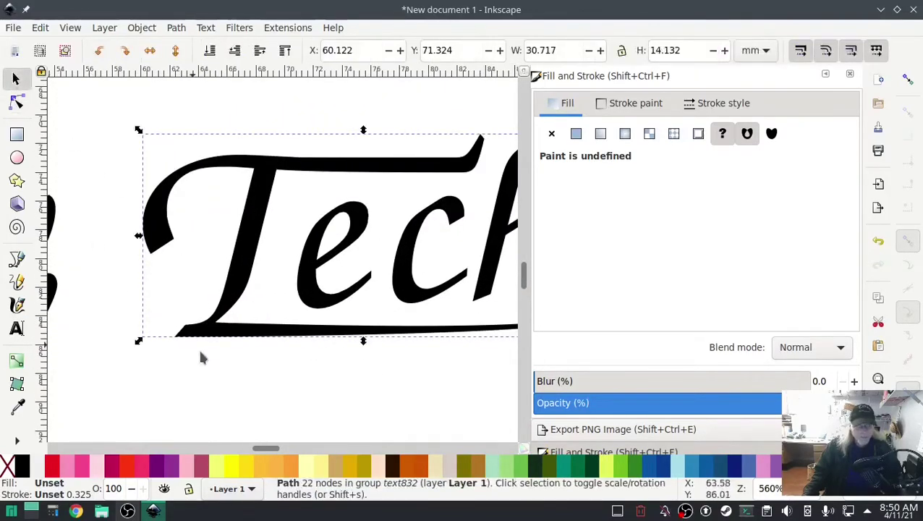
Select the Low Tech Linux group and shift it slightly up-right to X 28.673, Y 69.080 mm.
scroll(249, 374, down, 3)
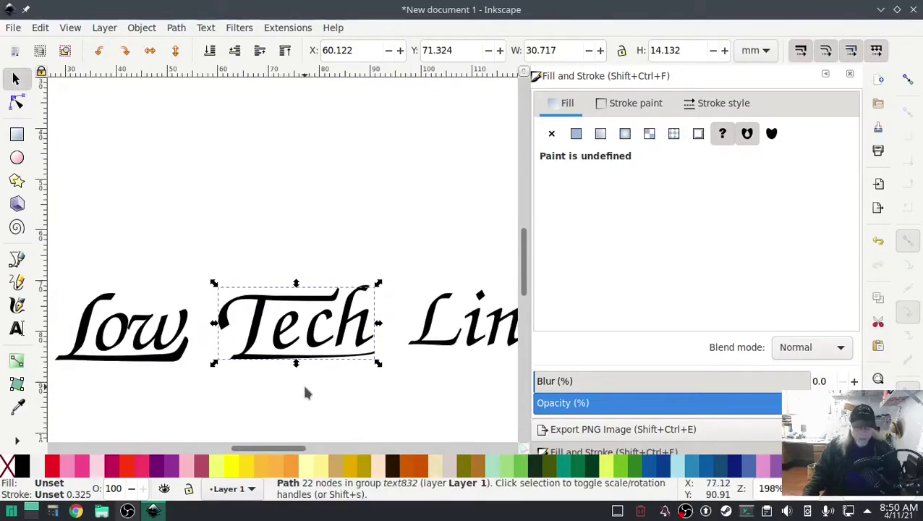
click(393, 413)
drag(394, 395, 244, 313)
click(267, 339)
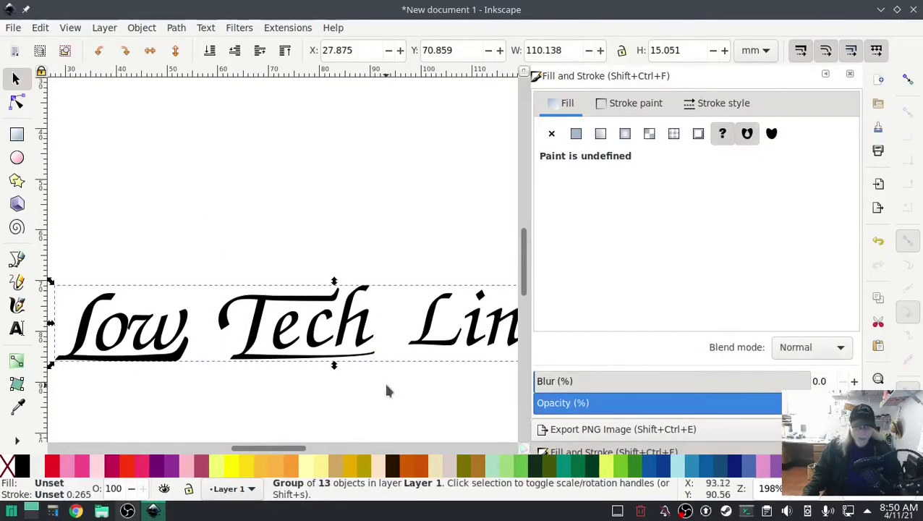
drag(386, 387, 212, 264)
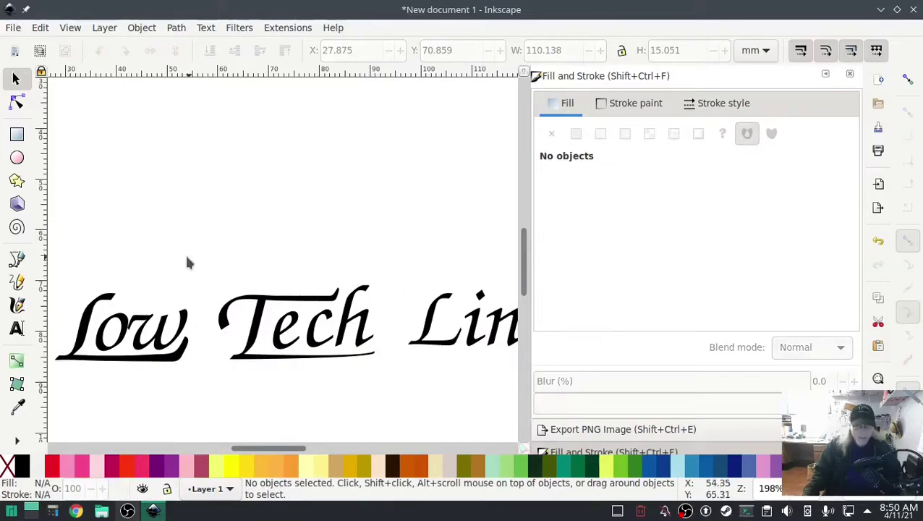
ctrl+click(262, 331)
drag(402, 382, 206, 267)
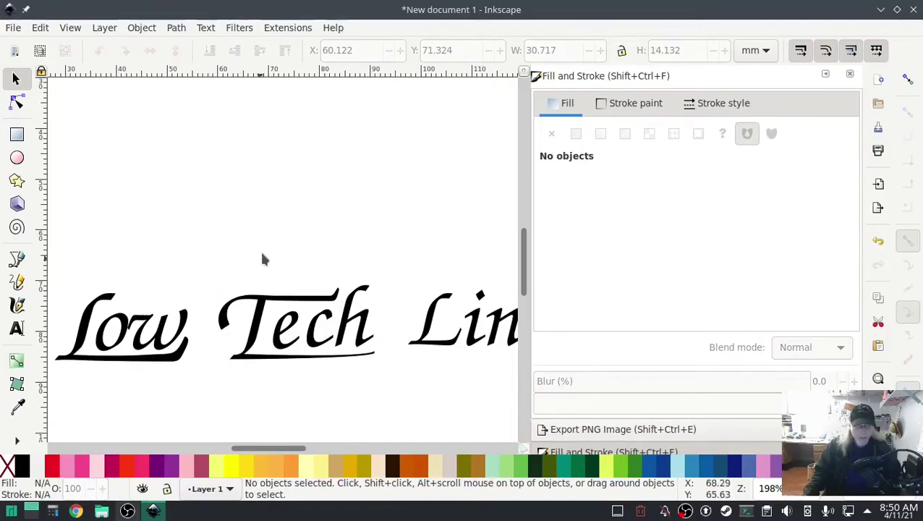
ctrl+click(268, 329)
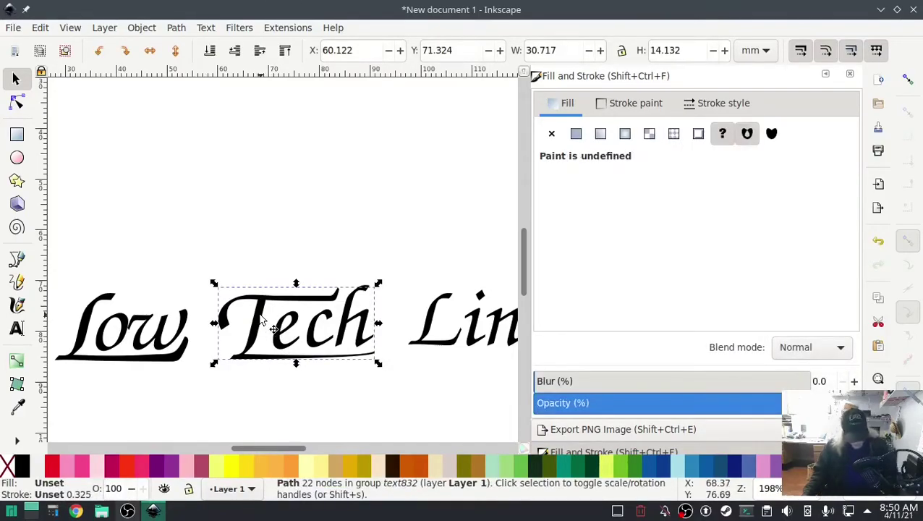
shift+click(288, 337)
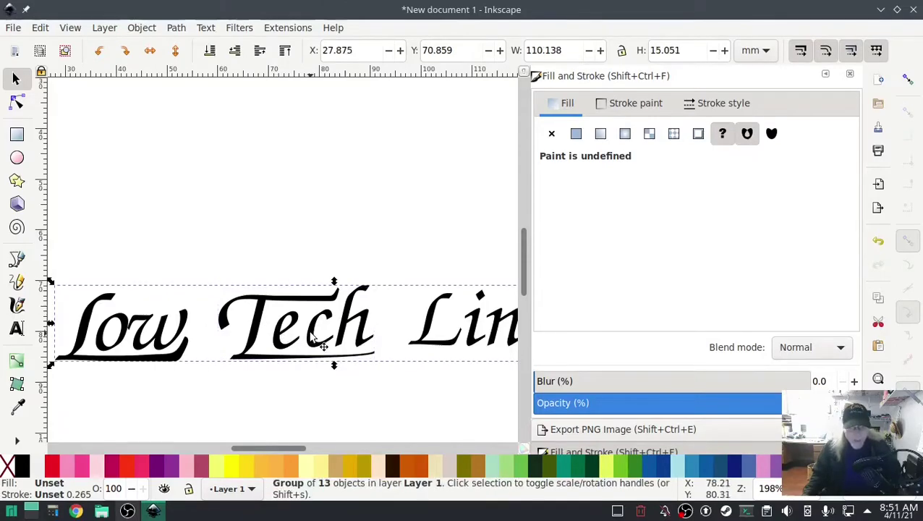
drag(324, 346, 328, 338)
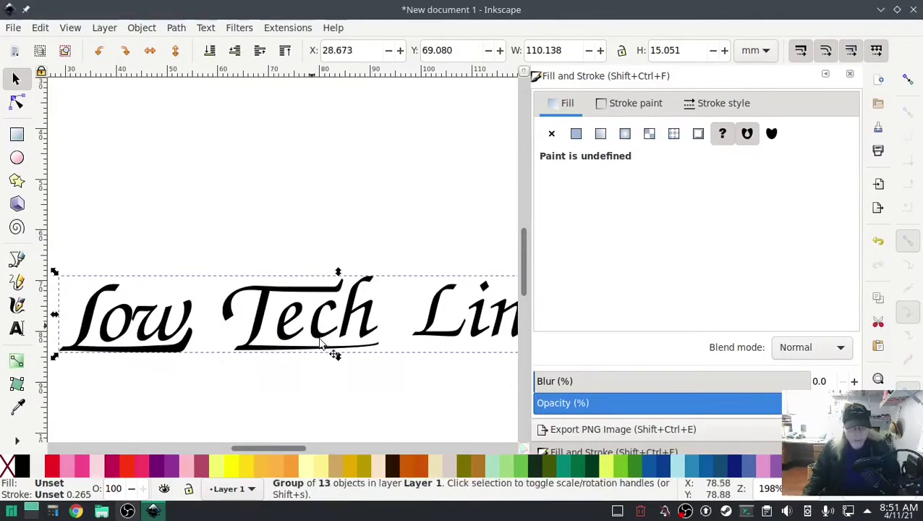
Select all nodes of the Tech path for editing.
click(347, 395)
click(18, 103)
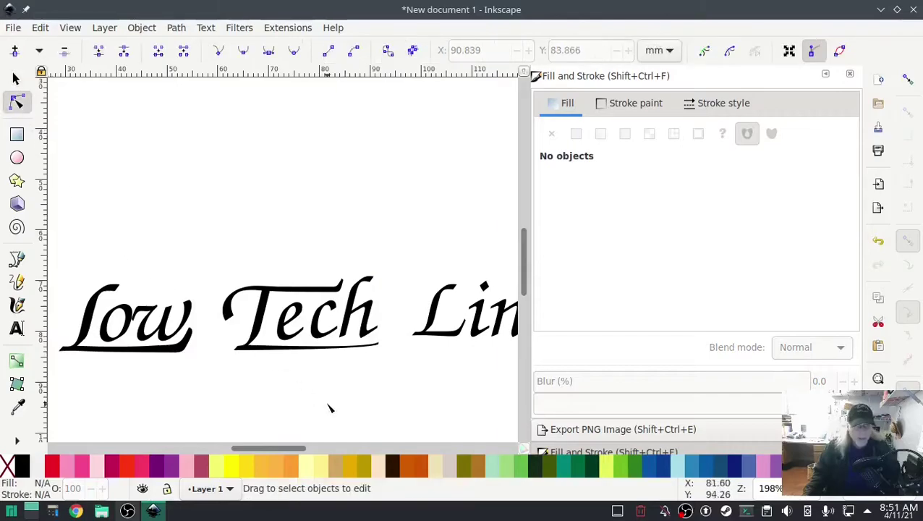
drag(392, 384, 223, 244)
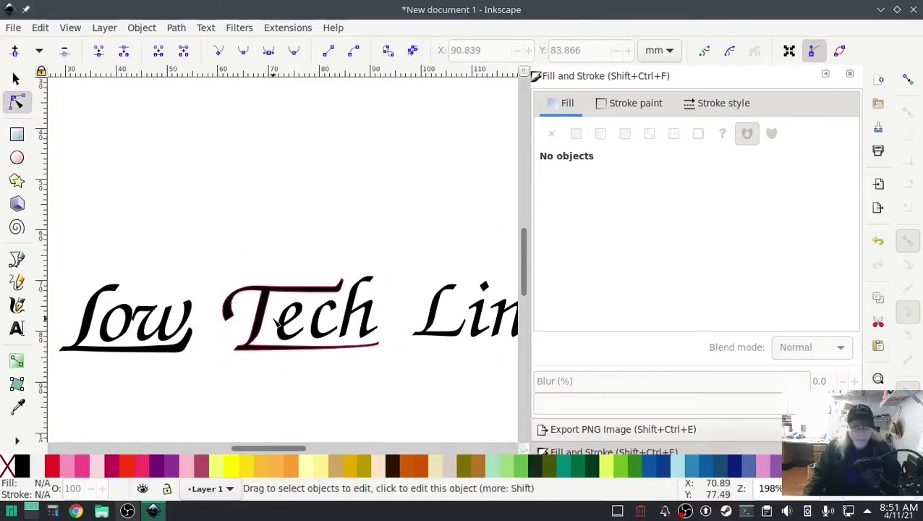
click(269, 319)
drag(404, 384, 210, 249)
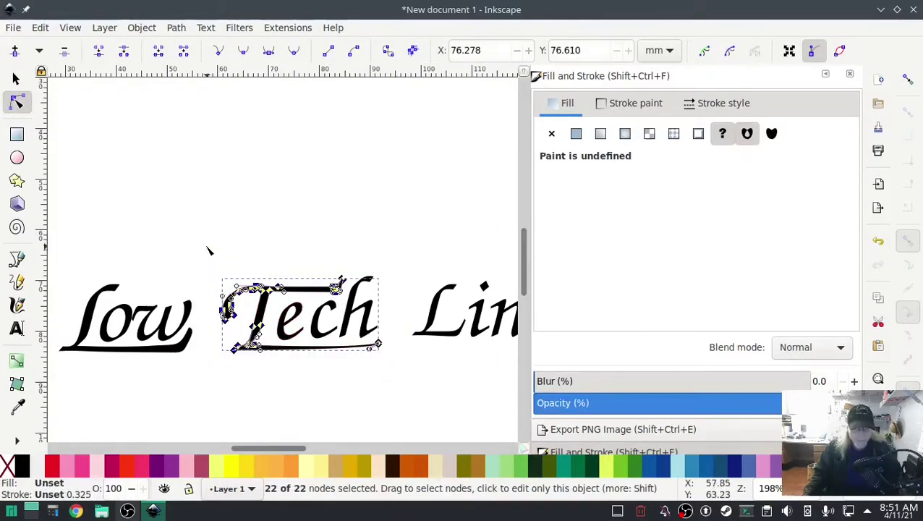
scroll(667, 330, down, 3)
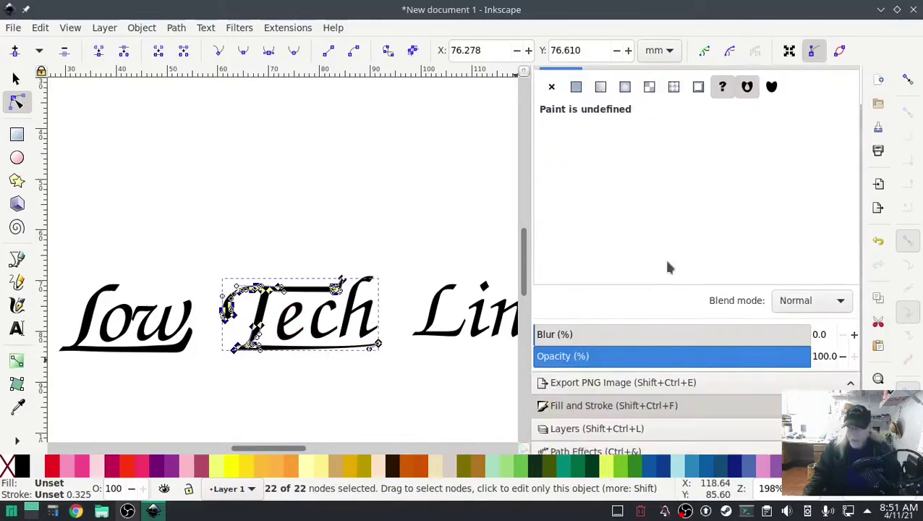
Select the four Tech letter paths, path840 through path846, in the Objects list.
click(585, 417)
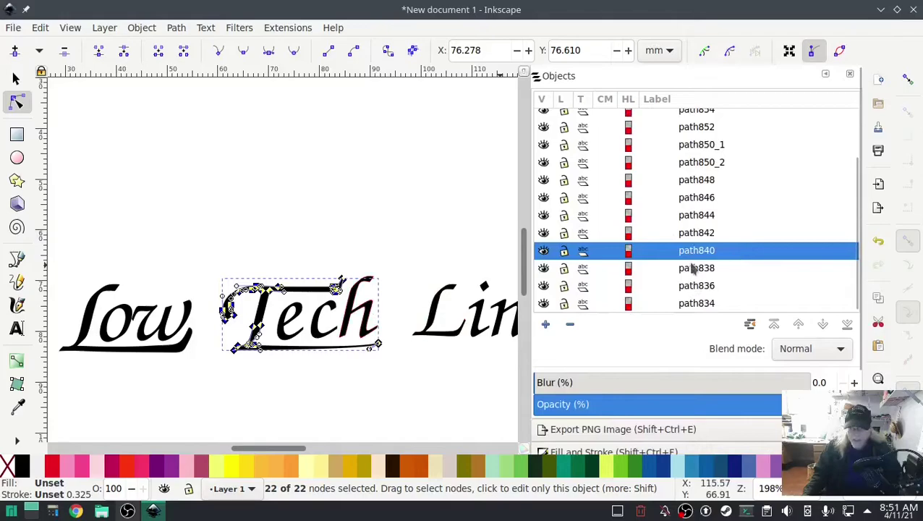
click(690, 233)
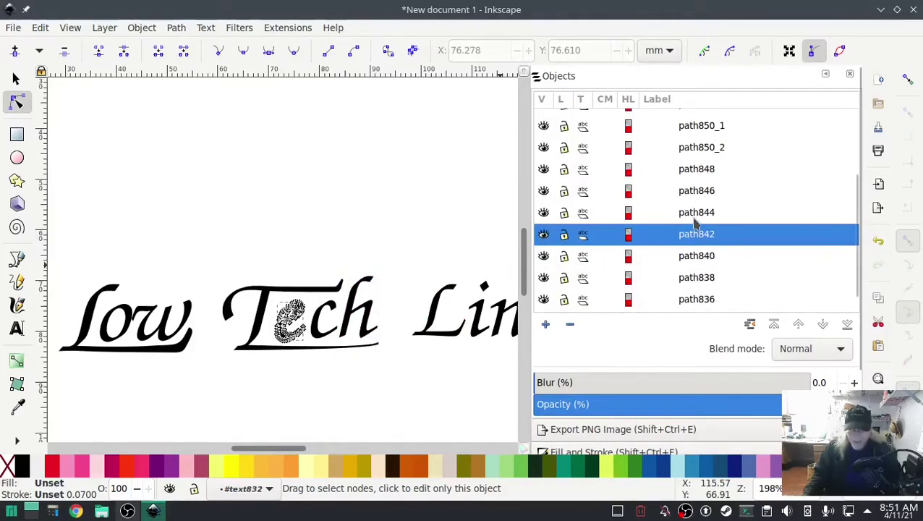
click(14, 78)
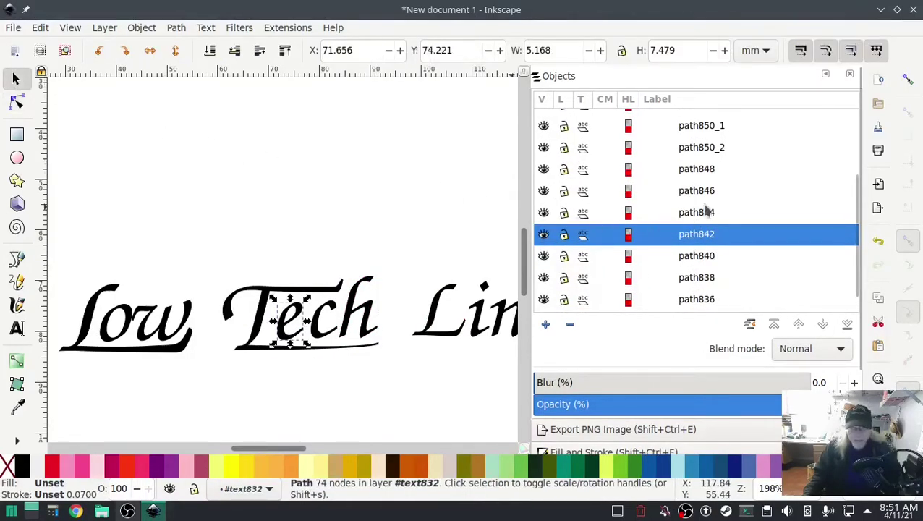
click(705, 210)
click(703, 193)
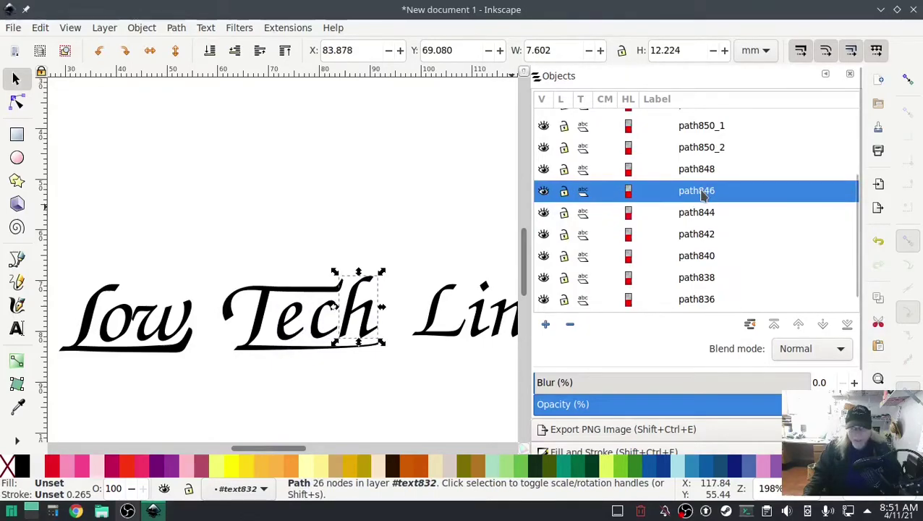
shift+click(699, 279)
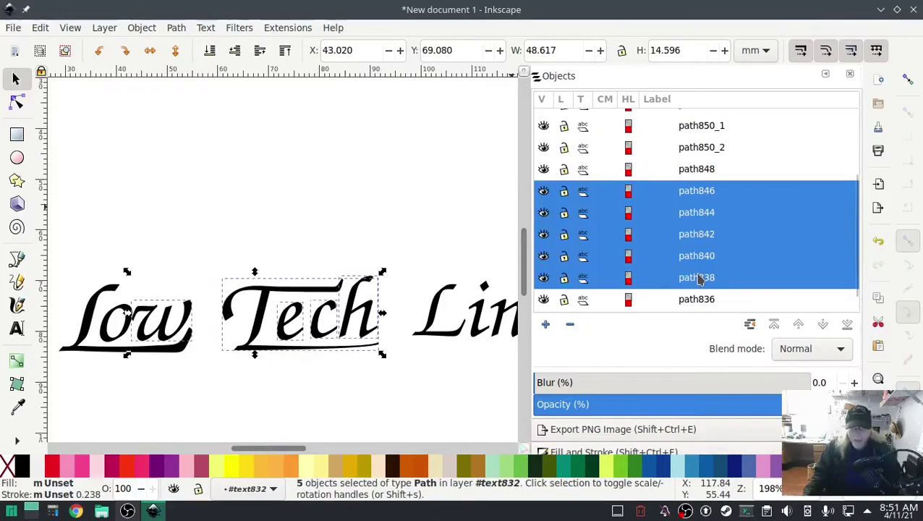
ctrl+click(699, 279)
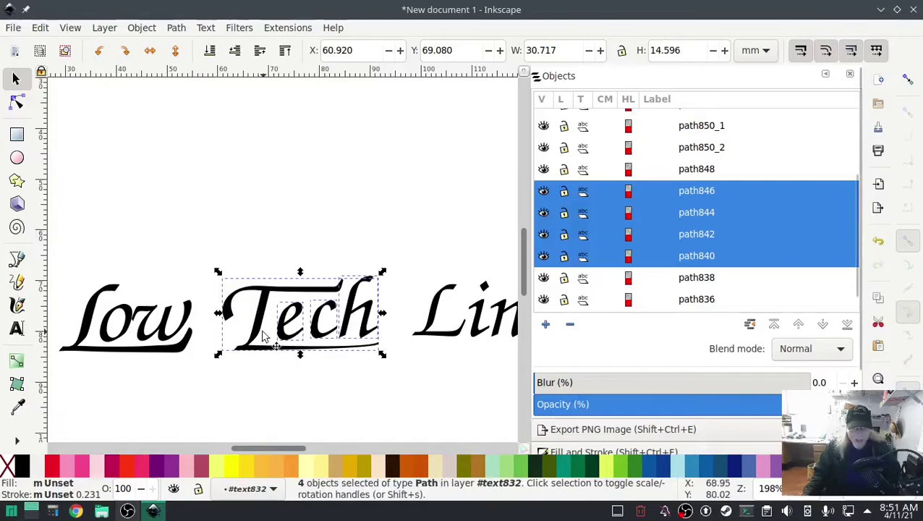
Move the Tech letters left against Low, to X 58.513, Y 69.169 mm.
drag(258, 328, 244, 332)
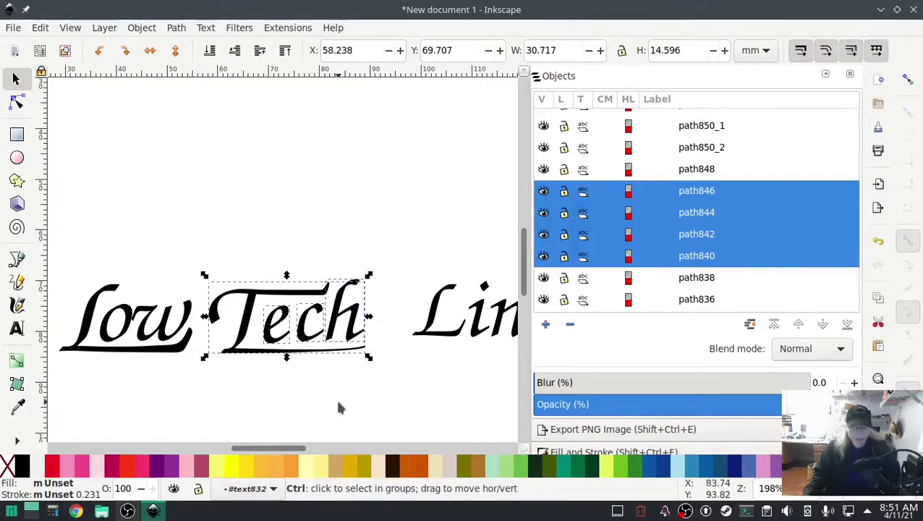
scroll(338, 406, down, 2)
scroll(396, 414, down, 3)
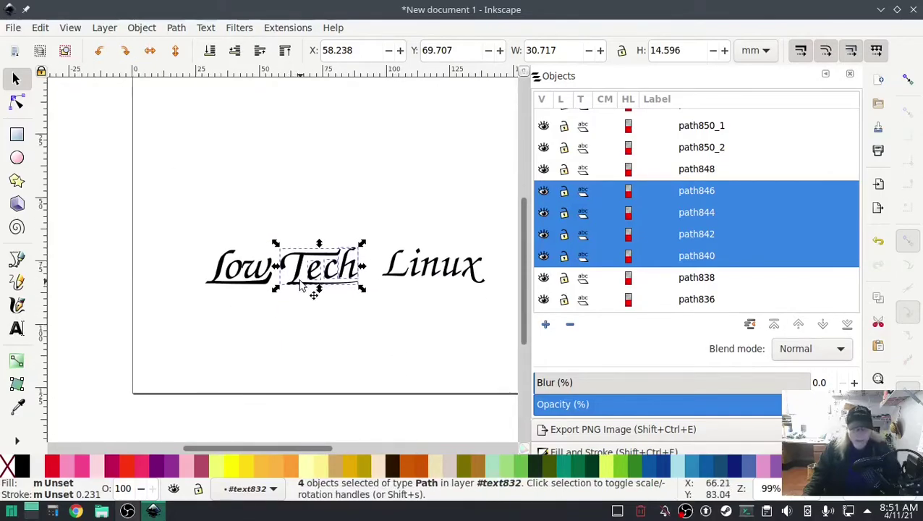
mouse_move(296, 272)
mouse_down()
mouse_move(241, 315)
mouse_move(257, 309)
mouse_move(277, 272)
mouse_move(284, 288)
mouse_move(291, 269)
mouse_move(303, 276)
mouse_up()
Stretch the L's lower-right base nodes far right into a long swash under inux.
click(414, 300)
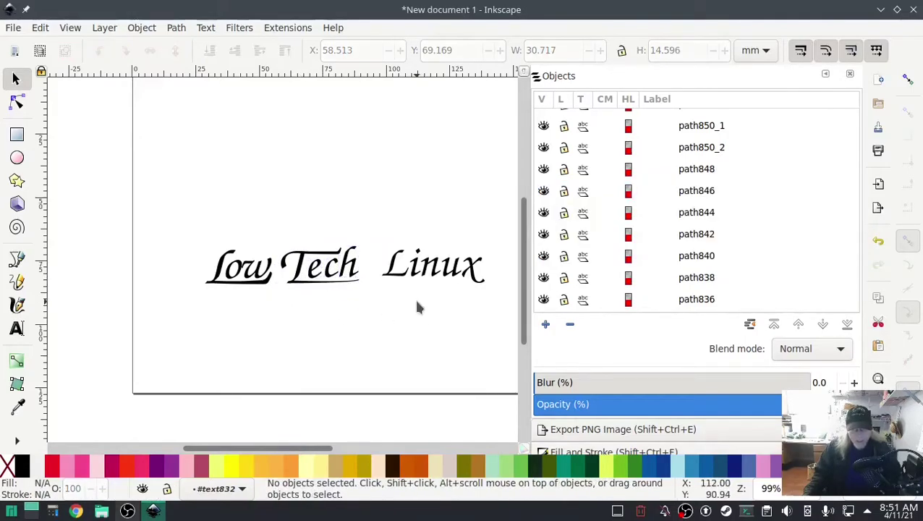
click(393, 282)
mouse_move(377, 285)
mouse_down()
mouse_move(367, 295)
mouse_move(365, 288)
mouse_up()
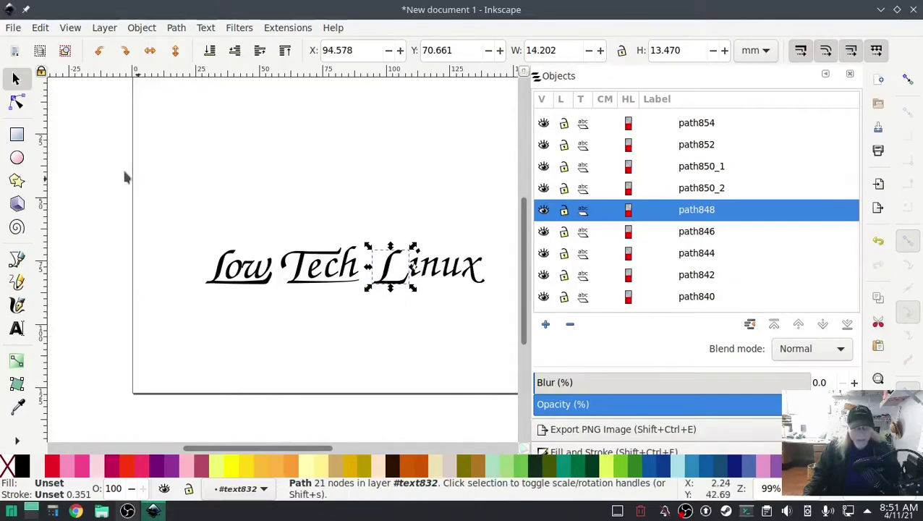
click(18, 104)
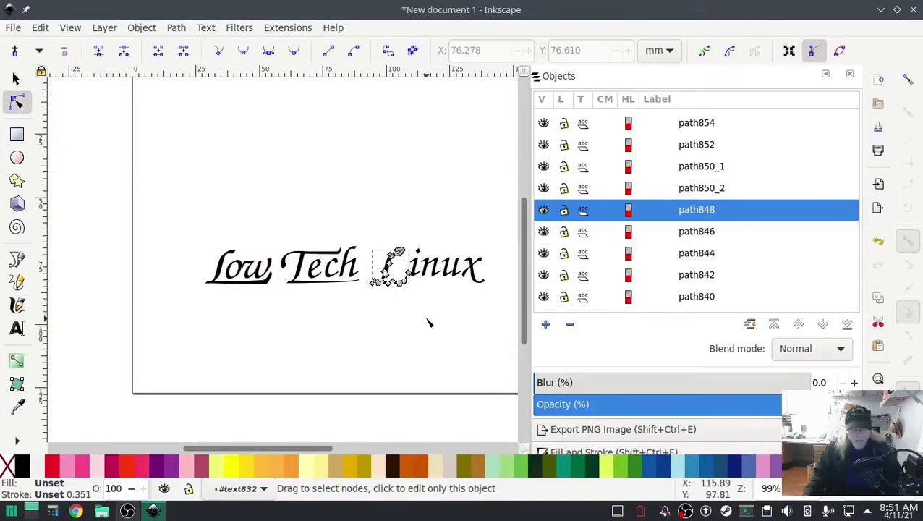
scroll(426, 321, left, 1)
scroll(427, 321, up, 4)
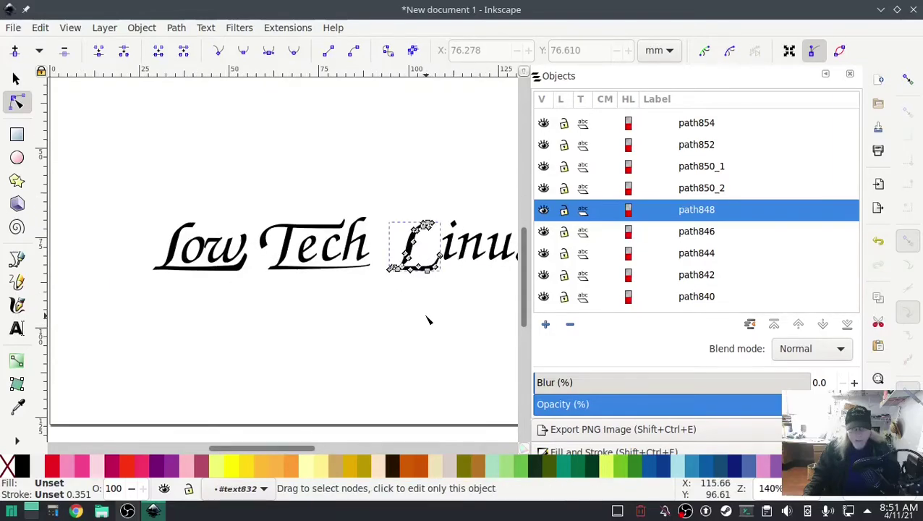
scroll(201, 391, up, 1)
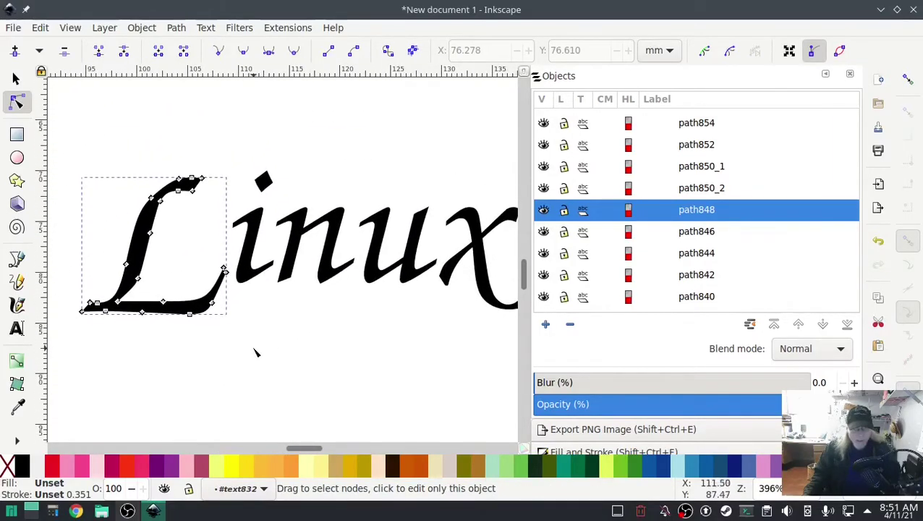
drag(270, 345, 183, 250)
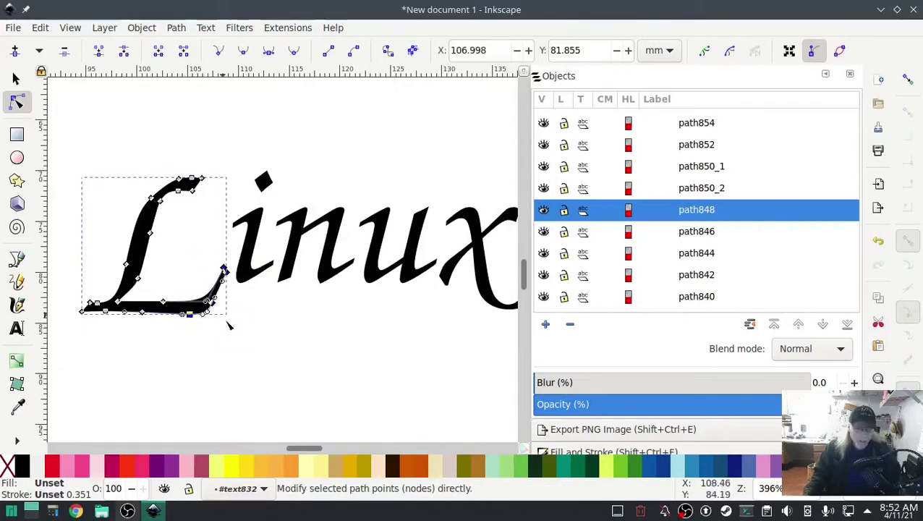
drag(214, 305, 480, 321)
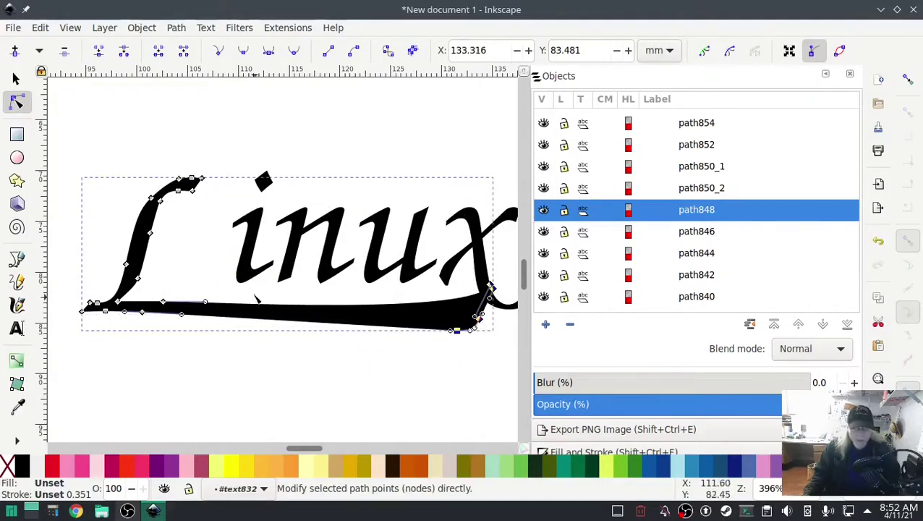
Move the i's stem left so it sits beside the L.
key(s)
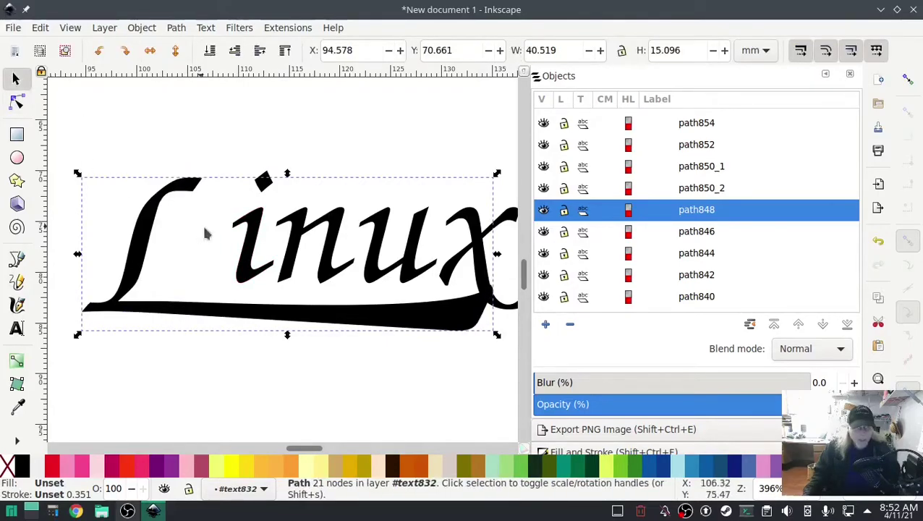
ctrl+click(254, 251)
drag(253, 250, 188, 259)
Delete the i's dot and slide the n, u and x left to close up Linux.
click(266, 182)
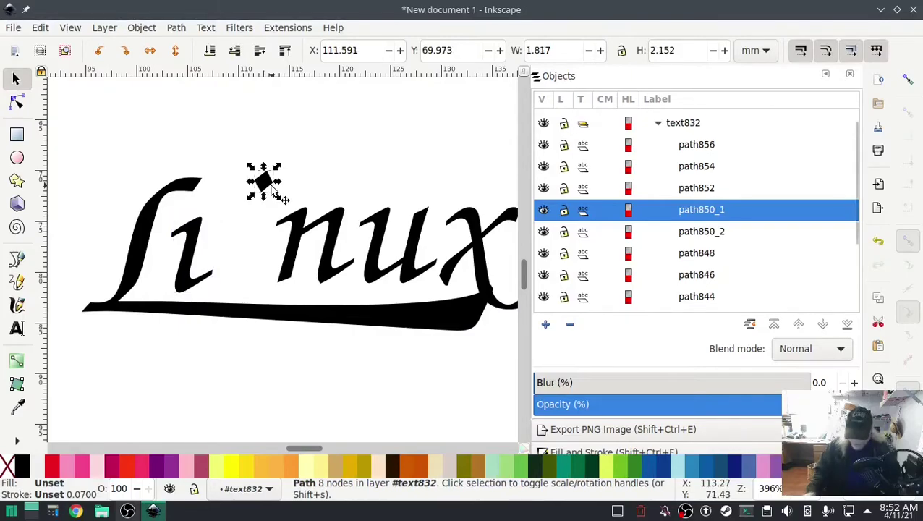
key(Delete)
ctrl+click(299, 245)
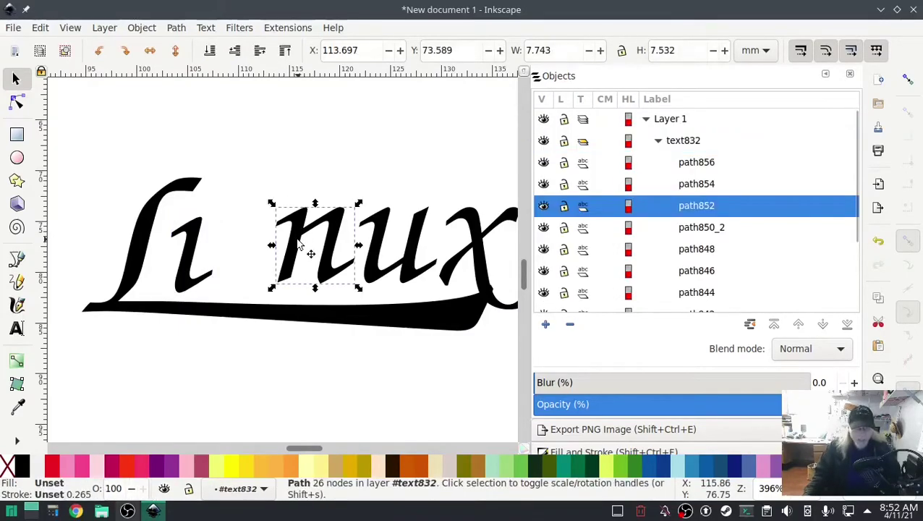
drag(299, 245, 239, 259)
drag(385, 250, 321, 265)
drag(452, 269, 394, 273)
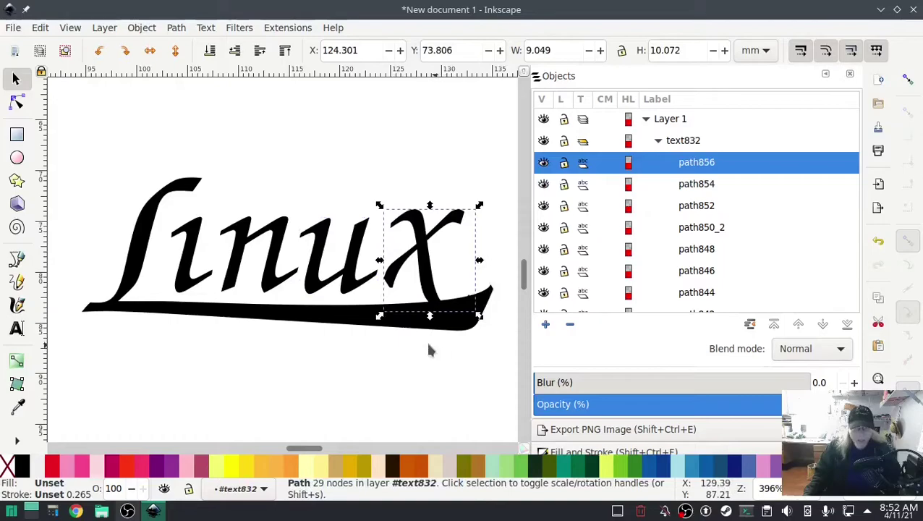
click(327, 314)
Pull the Linux swash's right end back left so it stops at the x.
key(n)
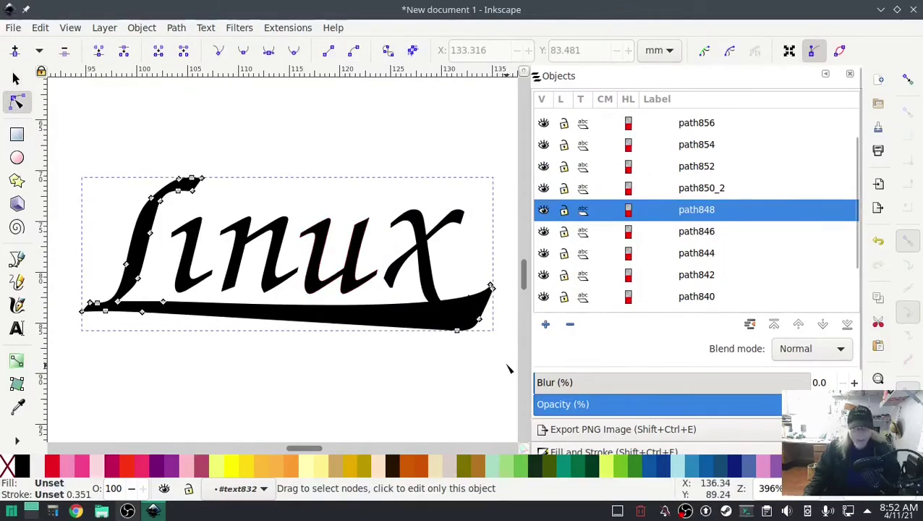
drag(508, 371, 440, 264)
drag(486, 326, 406, 317)
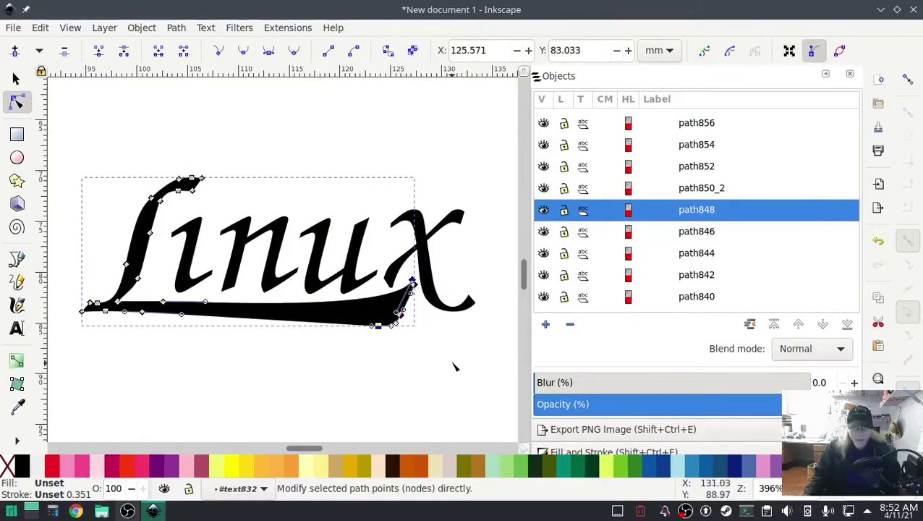
Stretch the x's lower-right stroke down into a longer hooked tail below the baseline.
click(450, 288)
mouse_move(495, 344)
mouse_down()
mouse_move(444, 272)
mouse_move(418, 271)
mouse_up()
mouse_move(455, 314)
mouse_down()
mouse_move(472, 342)
mouse_move(467, 364)
mouse_up()
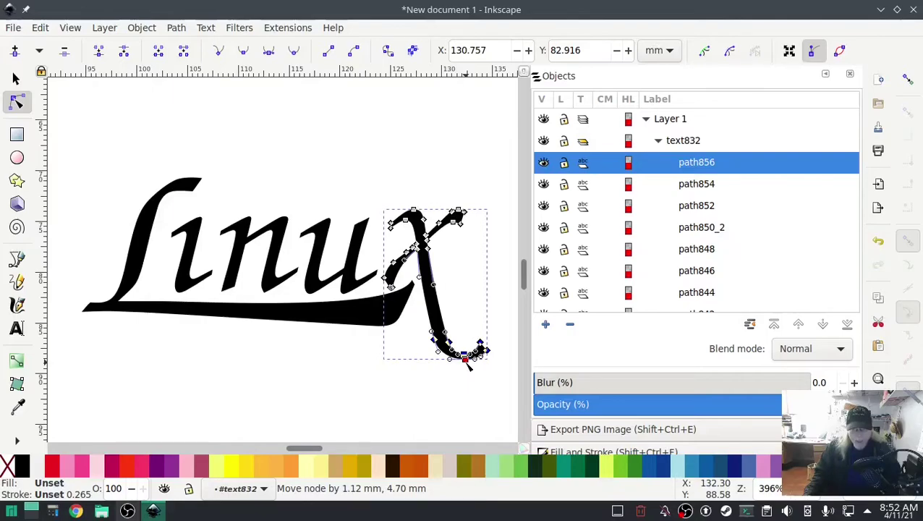
scroll(472, 392, up, 4)
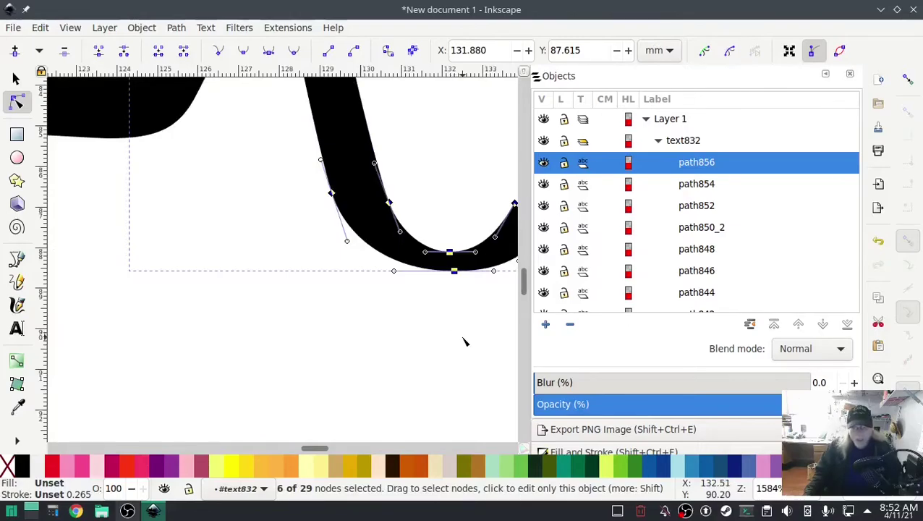
scroll(408, 340, down, 8)
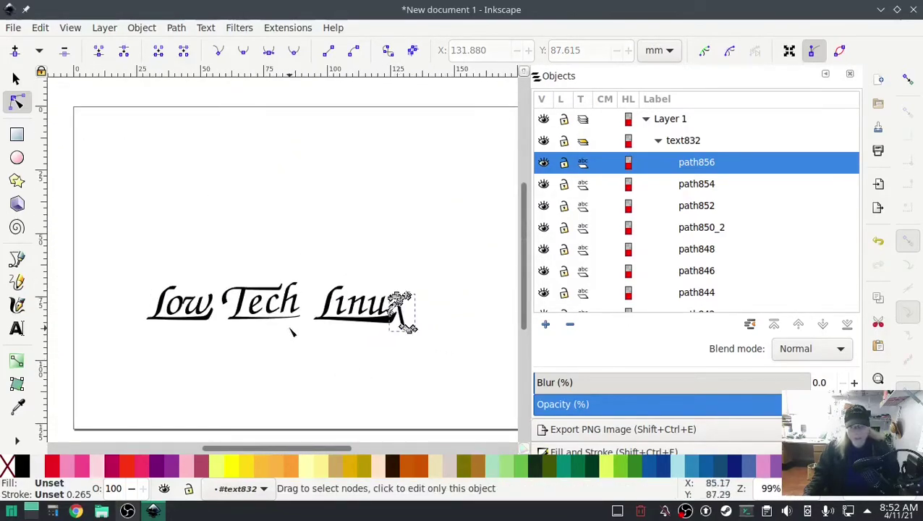
Select the five Linux glyph paths and shift them about 3.2 mm left and 1 mm up.
click(16, 78)
click(300, 404)
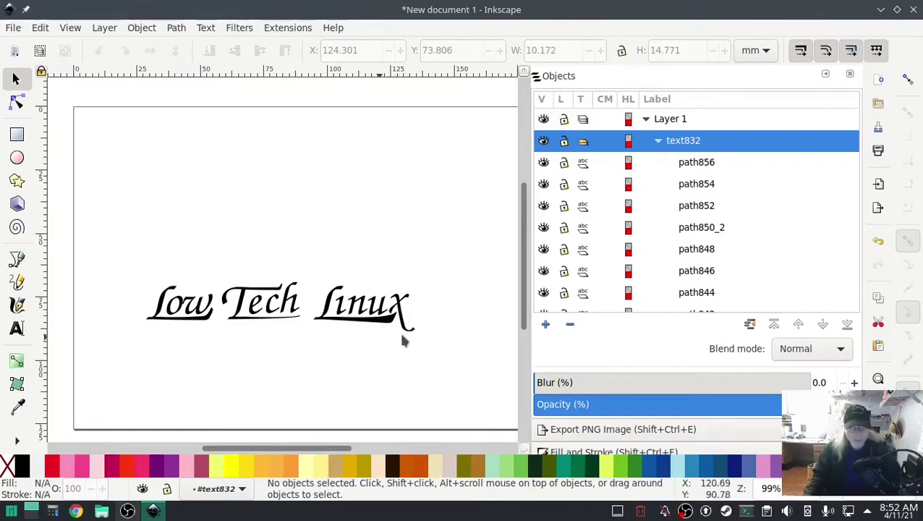
click(706, 164)
scroll(706, 163, down, 2)
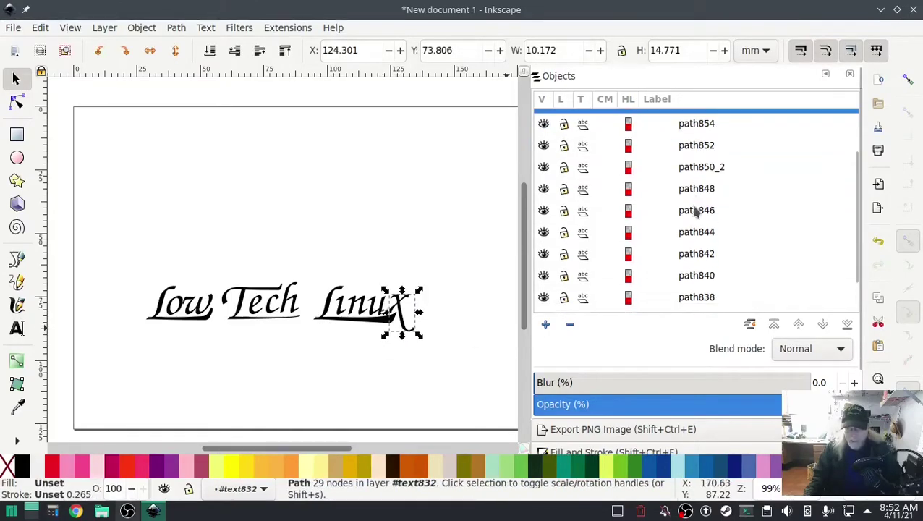
click(705, 253)
click(698, 231)
click(693, 209)
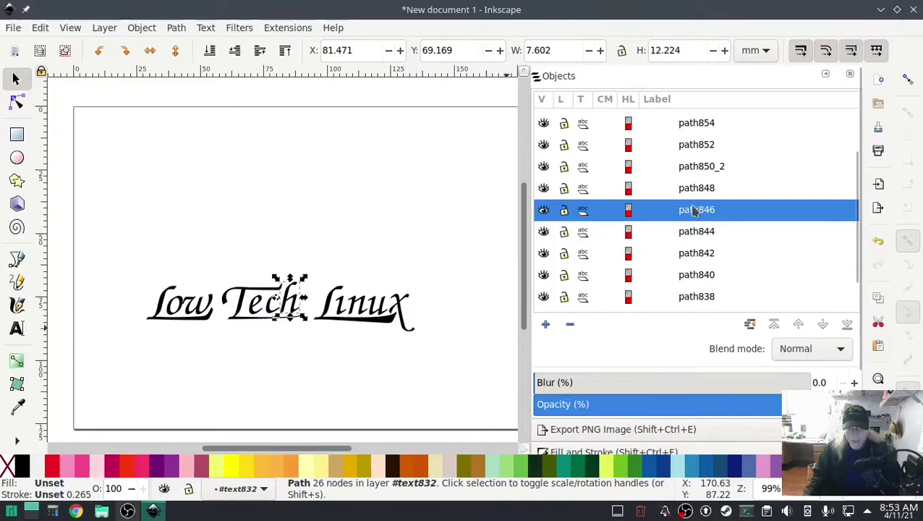
click(697, 190)
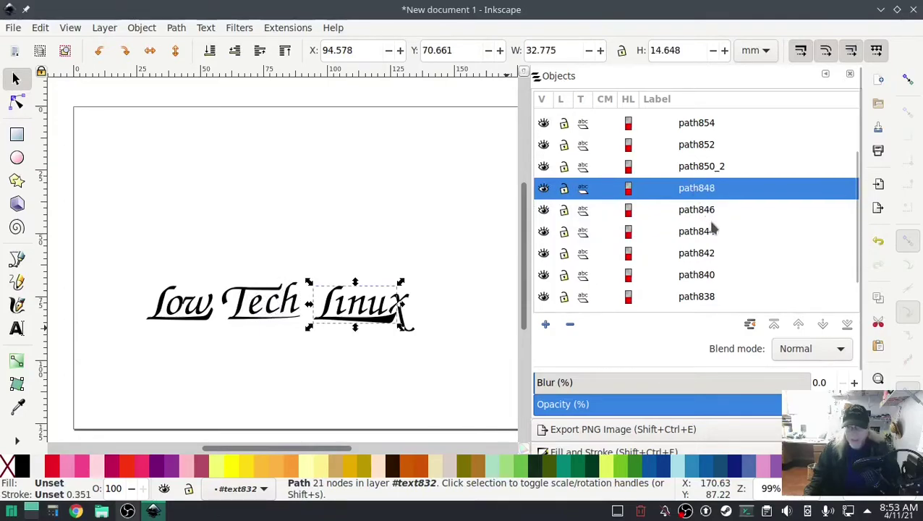
scroll(713, 229, up, 3)
shift+click(686, 162)
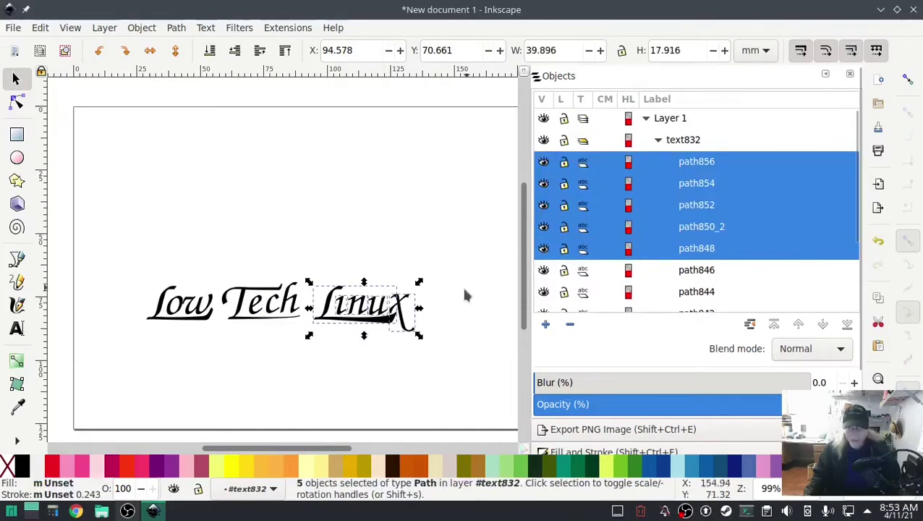
drag(349, 321, 339, 319)
click(387, 193)
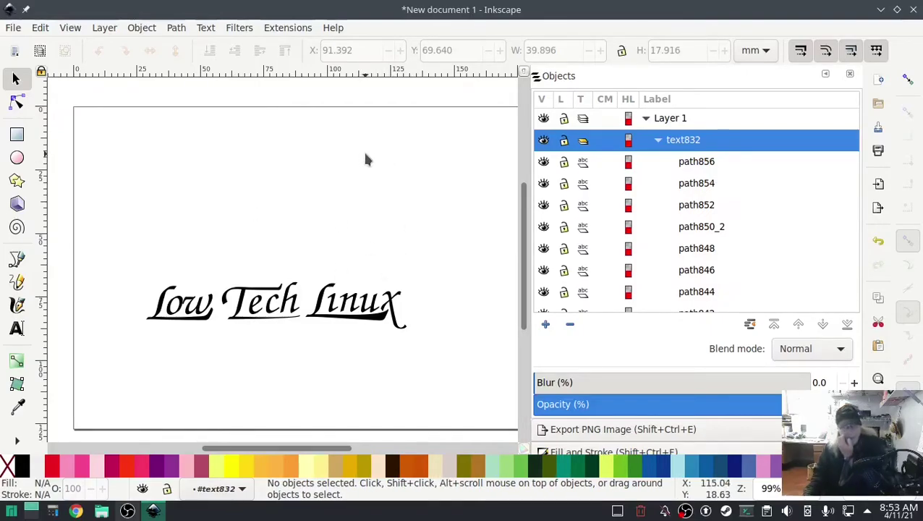
Run Ink/Stitch Troubleshoot Objects and confirm all lettering shapes are valid.
click(276, 29)
mouse_move(311, 197)
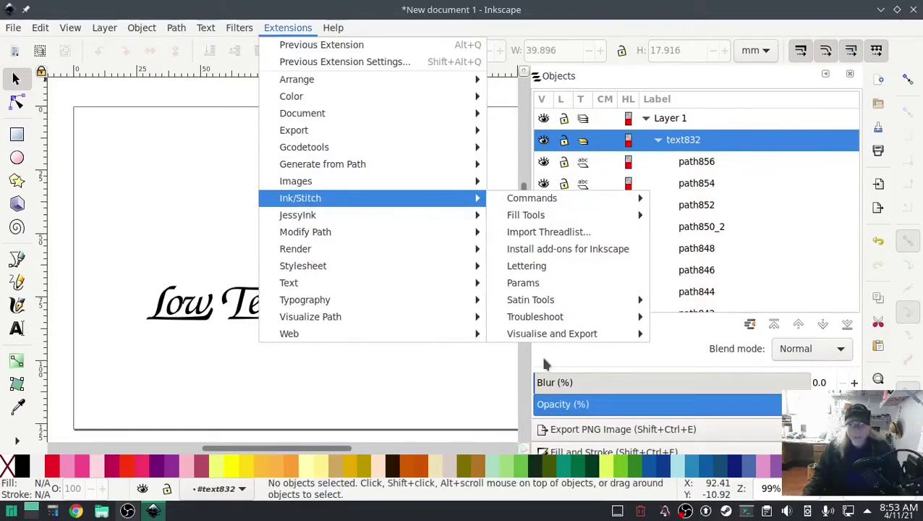
mouse_move(552, 333)
click(716, 350)
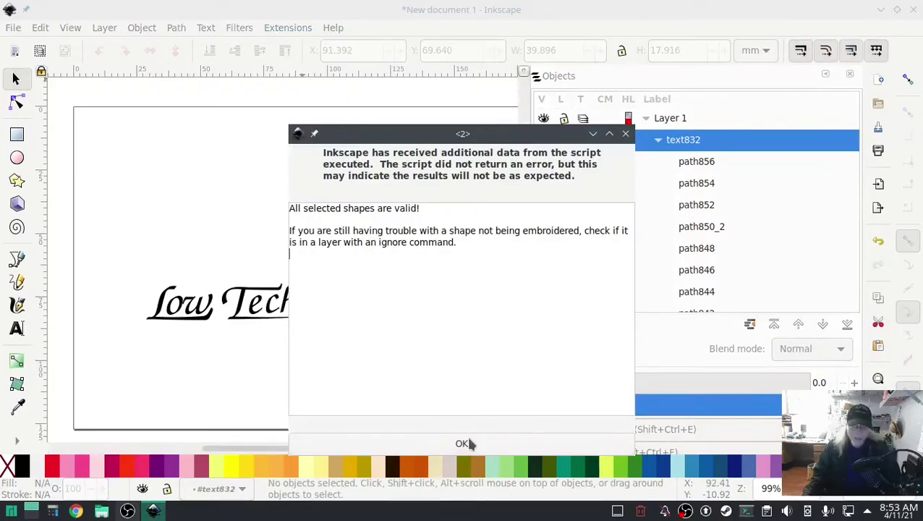
click(464, 444)
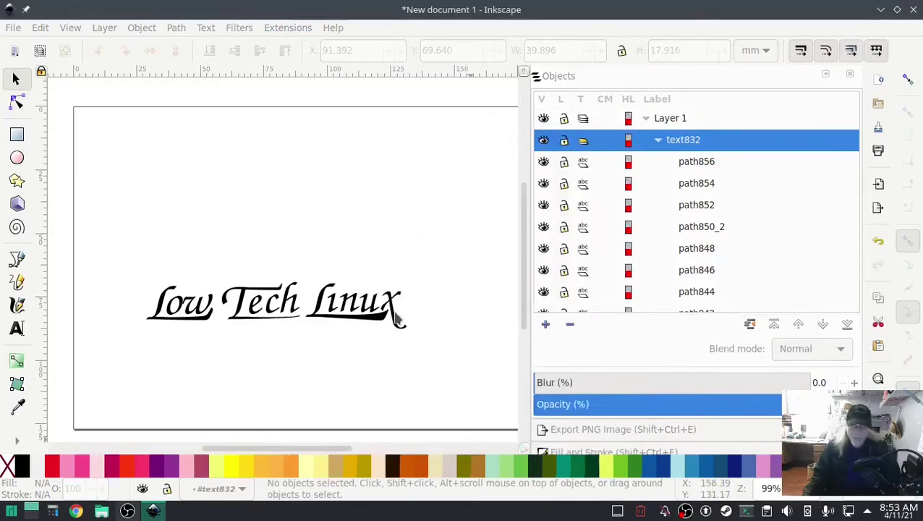
Launch the Ink/Stitch Simulator / Realistic Preview of the lettering's stitch plan.
click(287, 29)
mouse_move(336, 200)
mouse_move(539, 335)
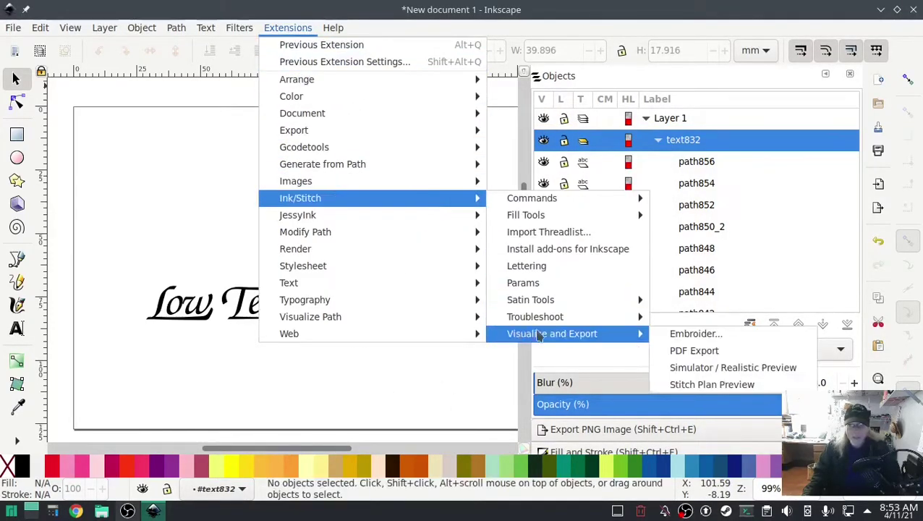
click(701, 367)
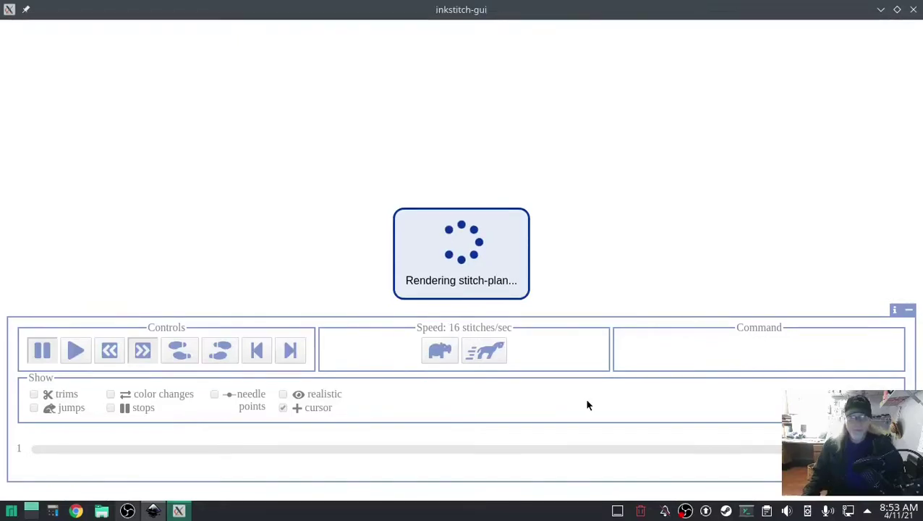
Raise the simulation speed to 1024 stitches/sec, watch the stitch plan finish, then close the simulator.
click(471, 350)
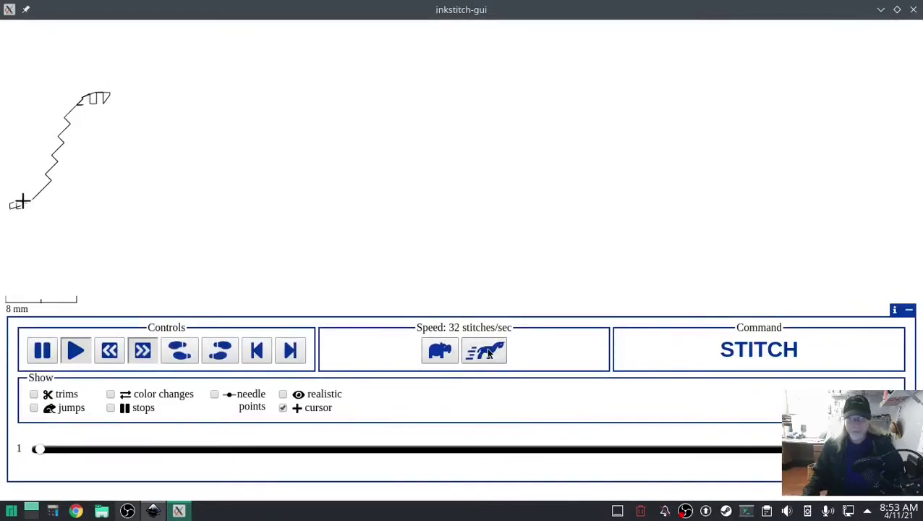
click(478, 351)
click(479, 350)
click(483, 352)
click(485, 351)
click(486, 352)
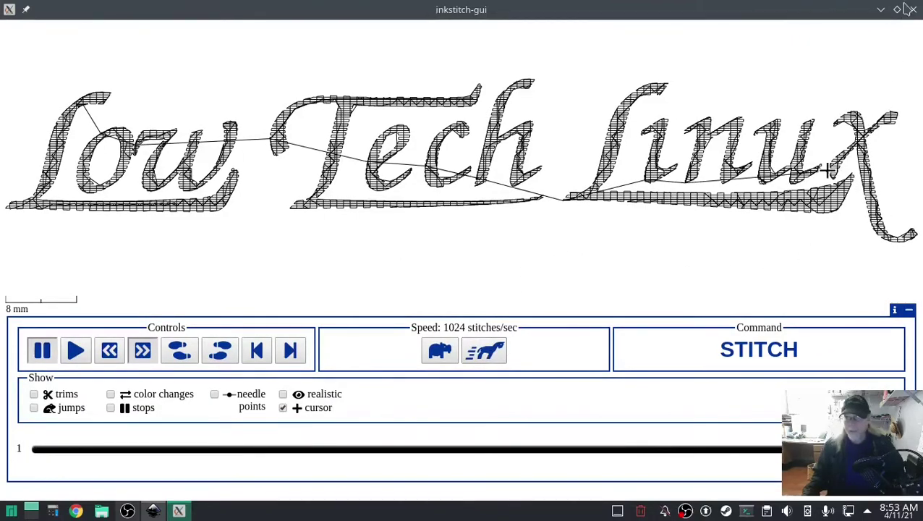
click(912, 9)
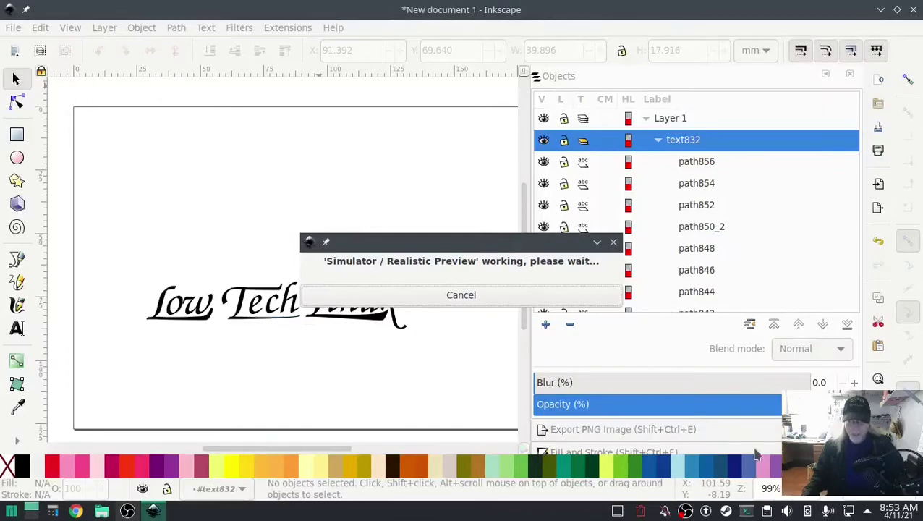